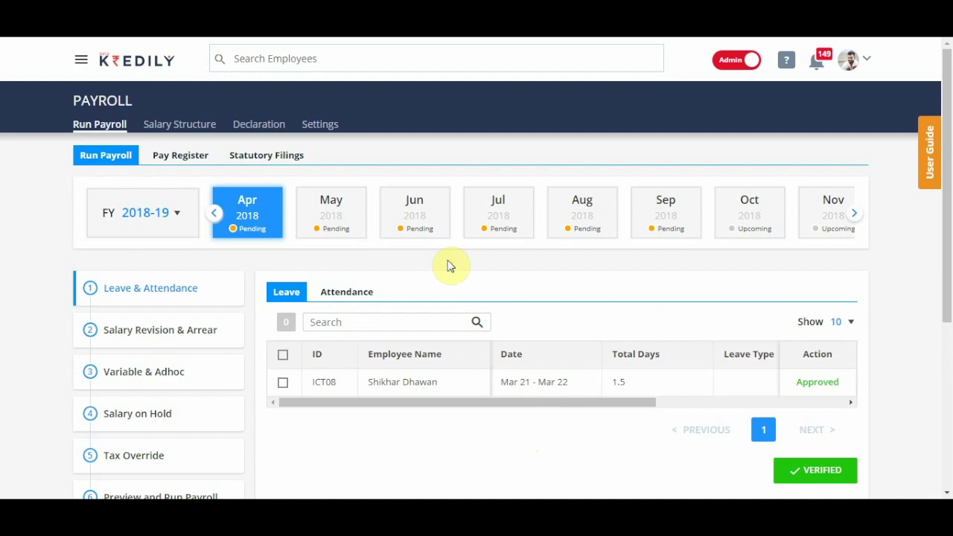
# Step: Open the Pay Register for April 2018
pyautogui.scroll(-2, 450, 264)
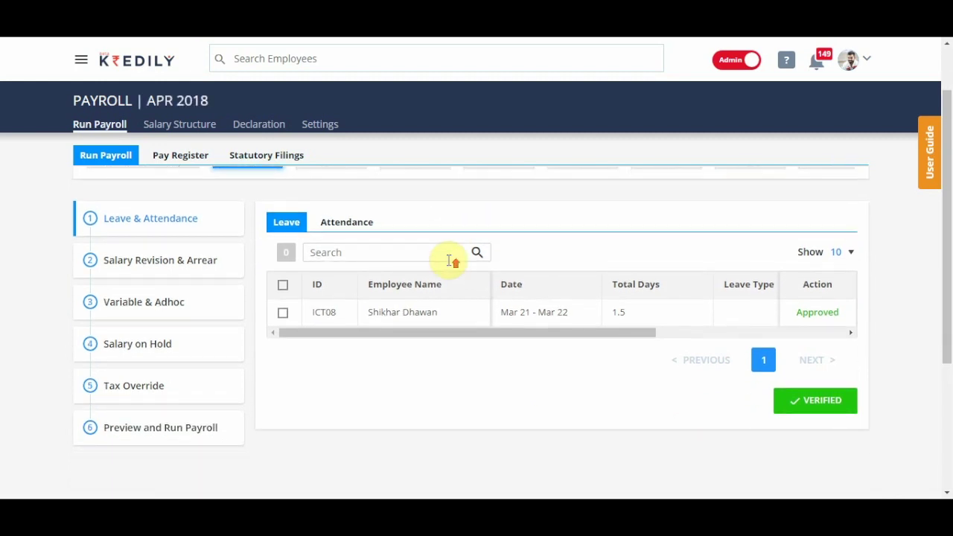
pyautogui.scroll(2, 450, 263)
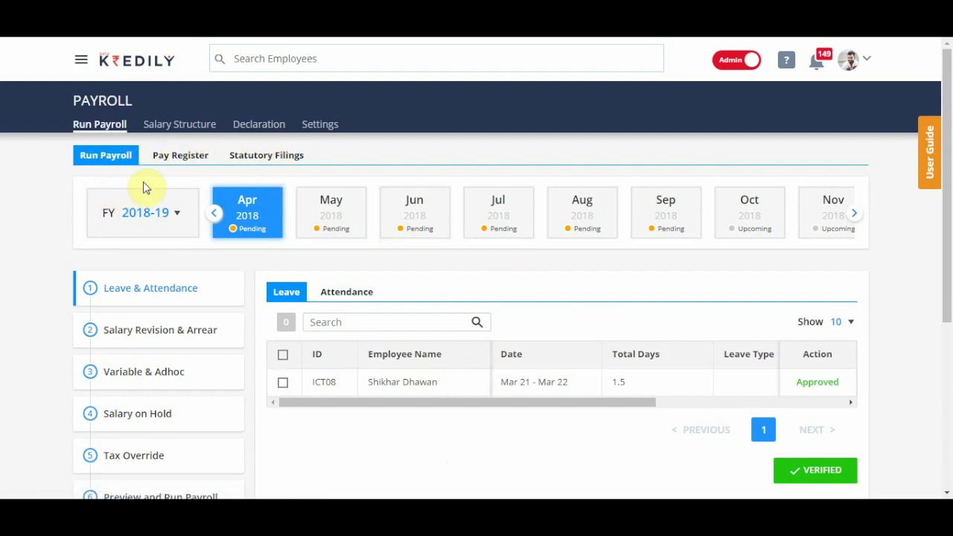
pyautogui.click(177, 156)
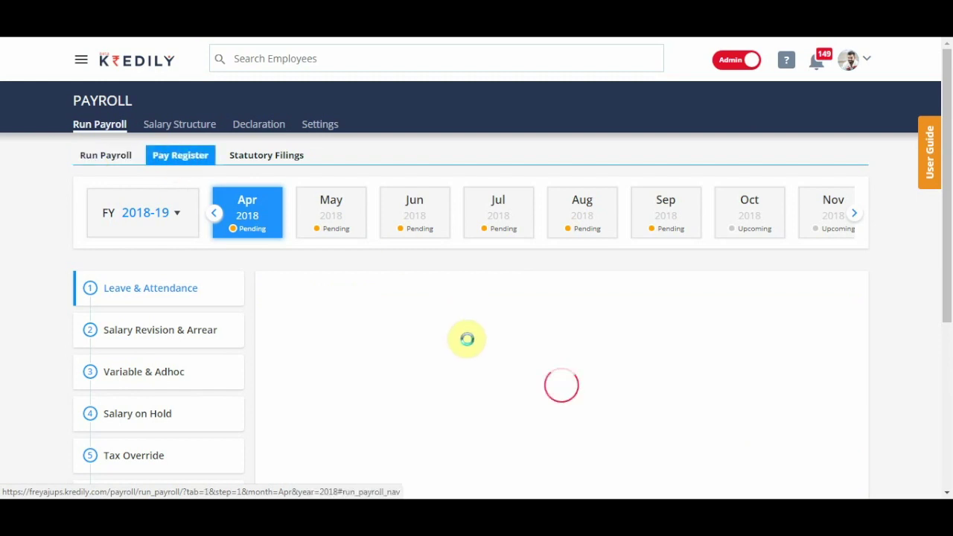
pyautogui.click(254, 270)
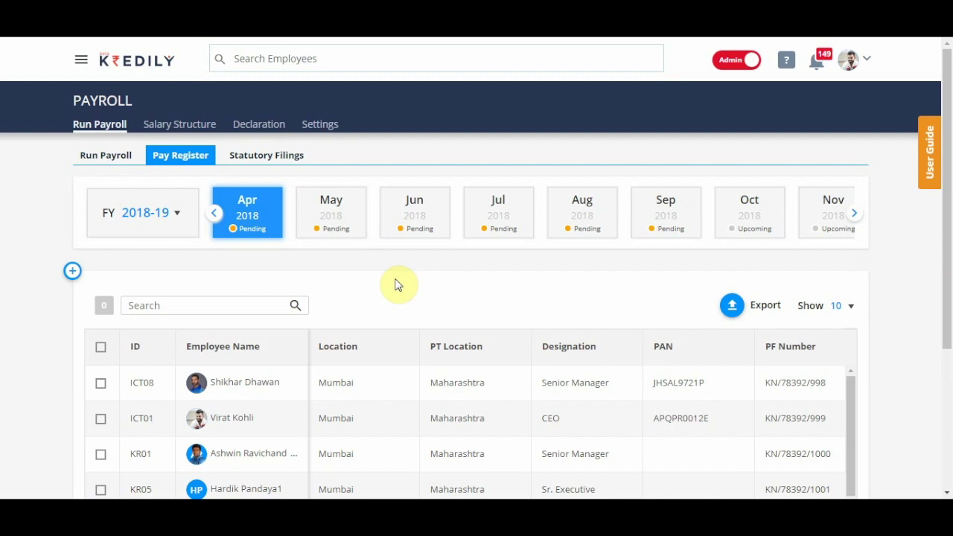
# Step: Examine the April 2018 pay register across all columns, from employee location details through allowances, deductions, Income Tax and Net Pay
pyautogui.scroll(-2, 396, 283)
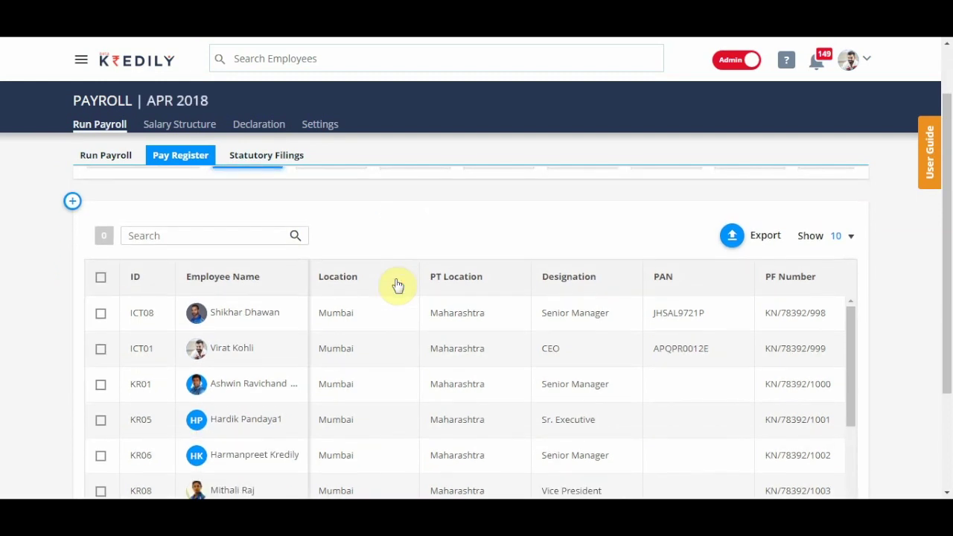
pyautogui.scroll(2, 395, 284)
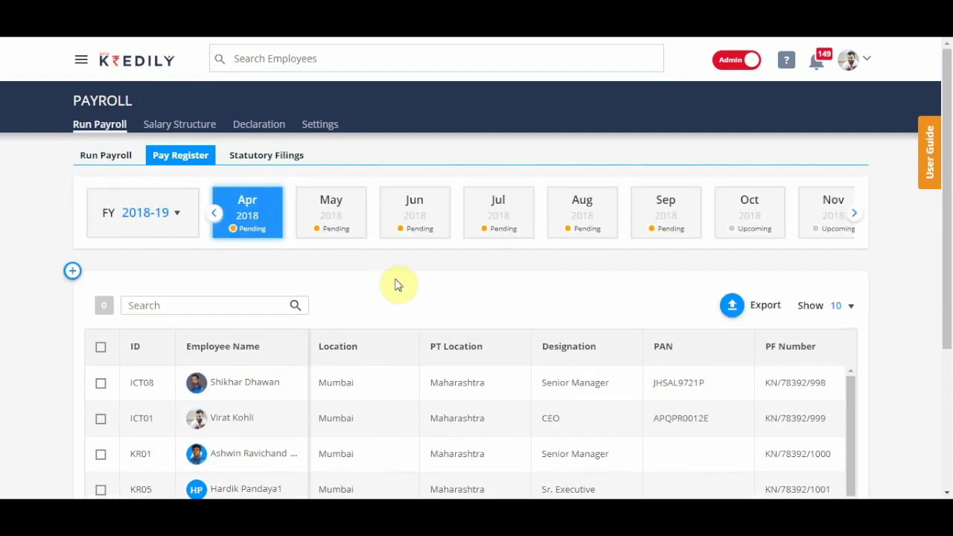
pyautogui.scroll(-4, 397, 284)
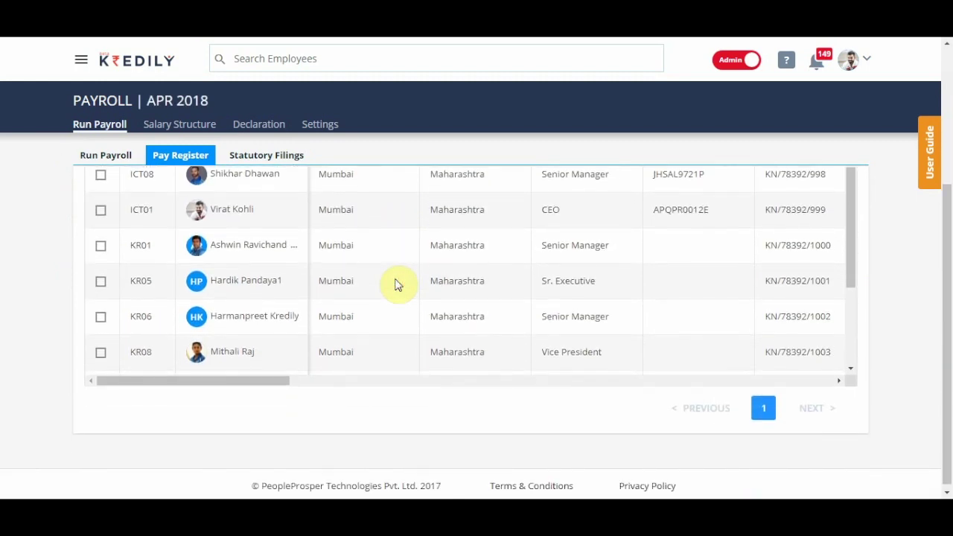
pyautogui.moveTo(238, 450); pyautogui.dragTo(687, 454)
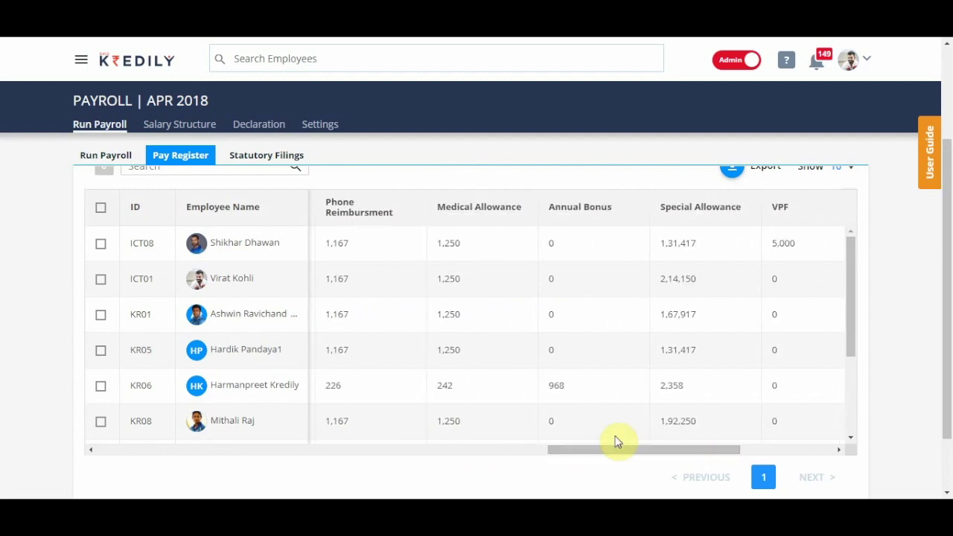
pyautogui.moveTo(600, 451); pyautogui.dragTo(665, 452)
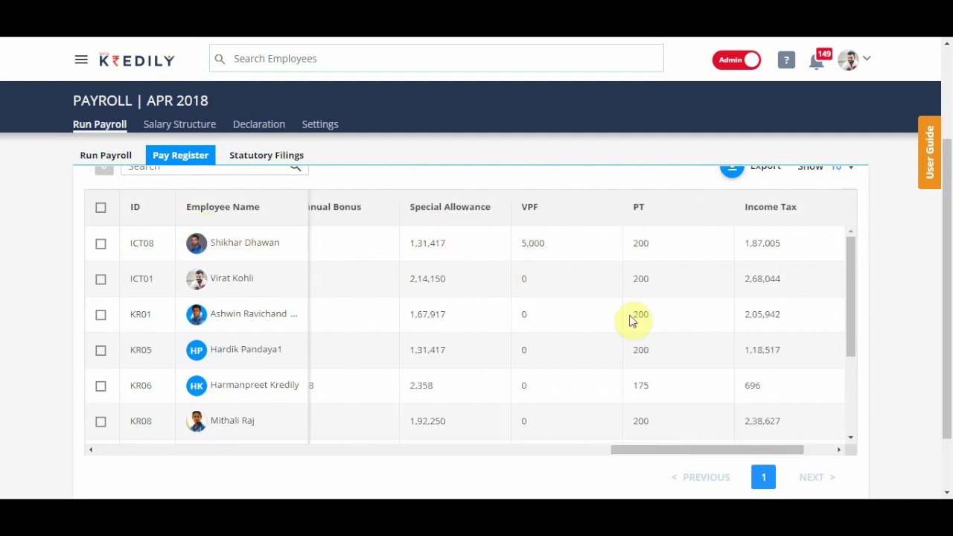
pyautogui.moveTo(659, 450); pyautogui.dragTo(687, 450)
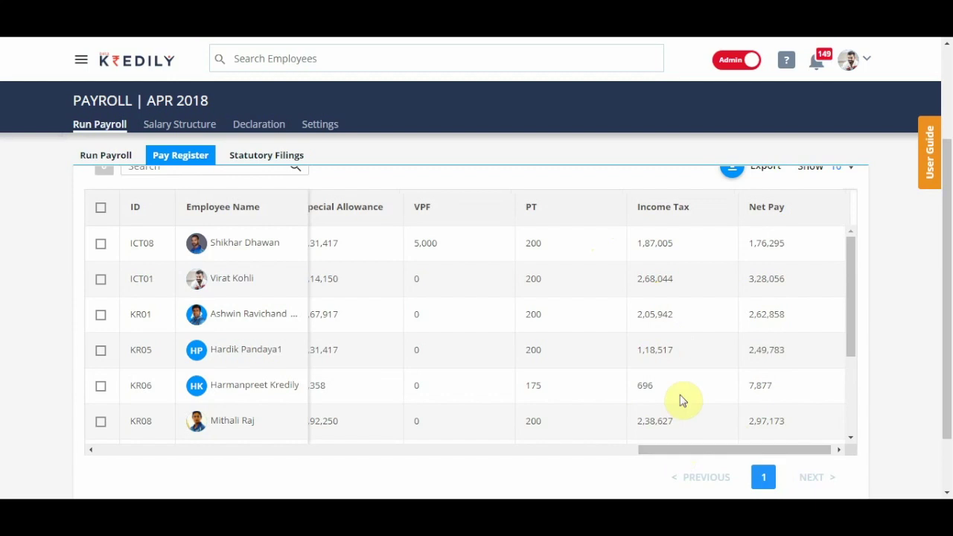
pyautogui.scroll(2, 684, 394)
pyautogui.scroll(-2, 680, 395)
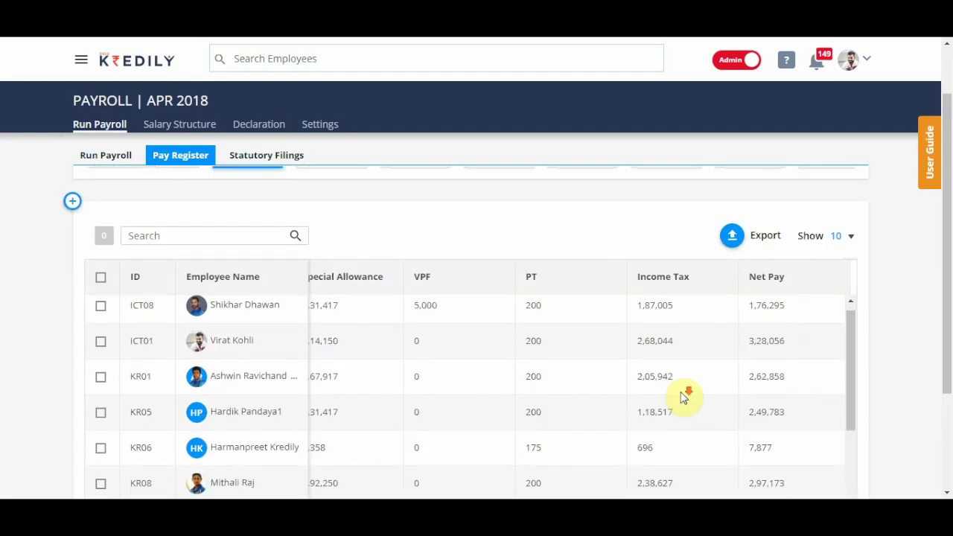
pyautogui.scroll(2, 645, 397)
pyautogui.moveTo(946, 283); pyautogui.dragTo(948, 370)
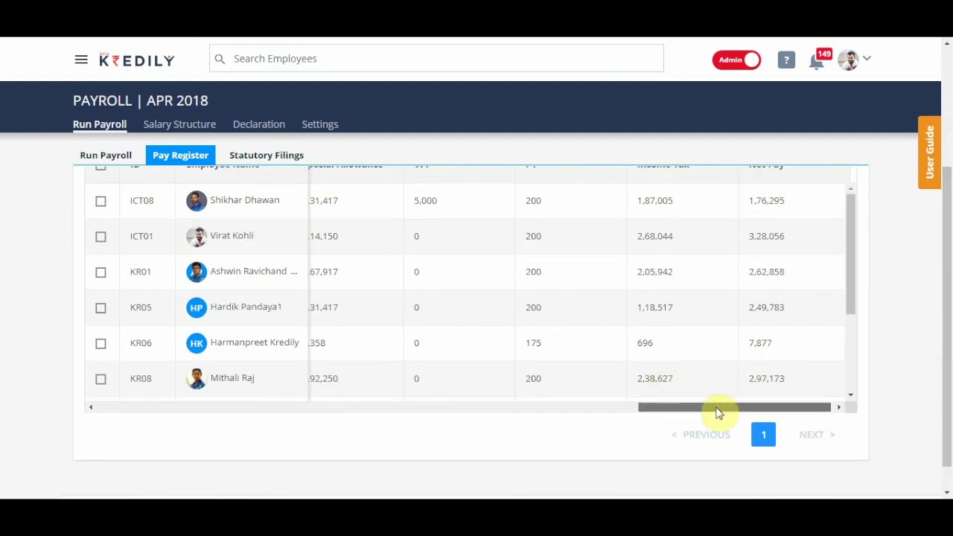
pyautogui.moveTo(942, 366); pyautogui.dragTo(942, 321)
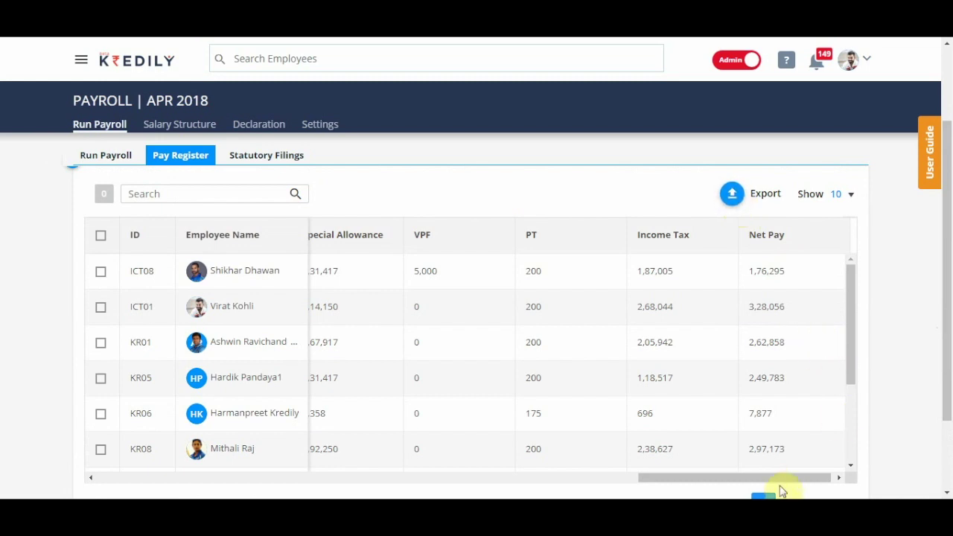
pyautogui.moveTo(783, 483); pyautogui.dragTo(221, 482)
pyautogui.scroll(2, 293, 389)
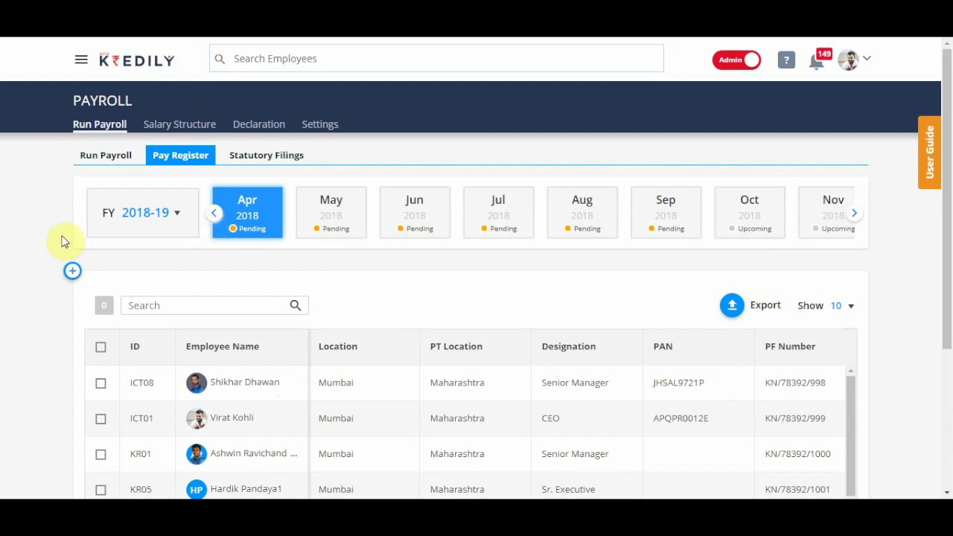
# Step: Expand the payroll stage list and view the April 2018 attendance records under Leave & Attendance
pyautogui.click(71, 269)
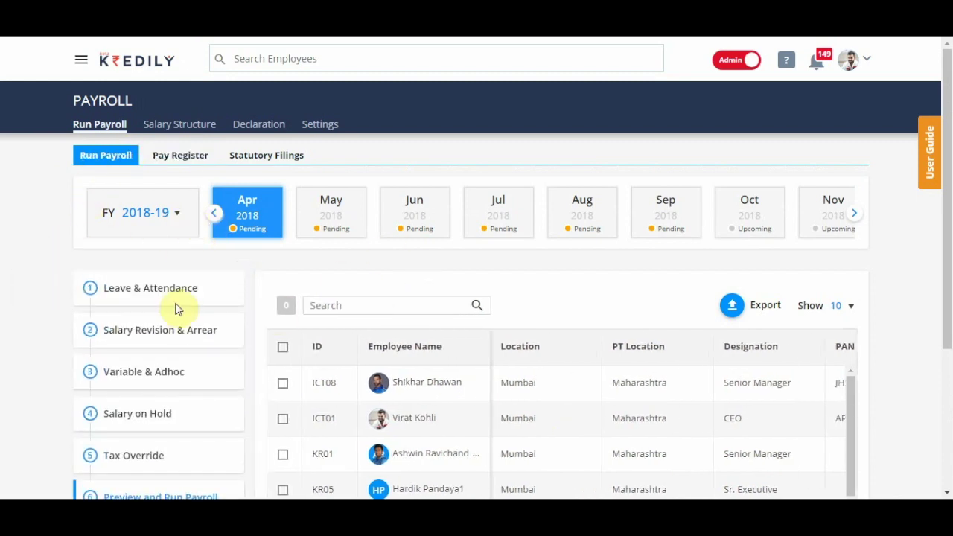
pyautogui.click(179, 296)
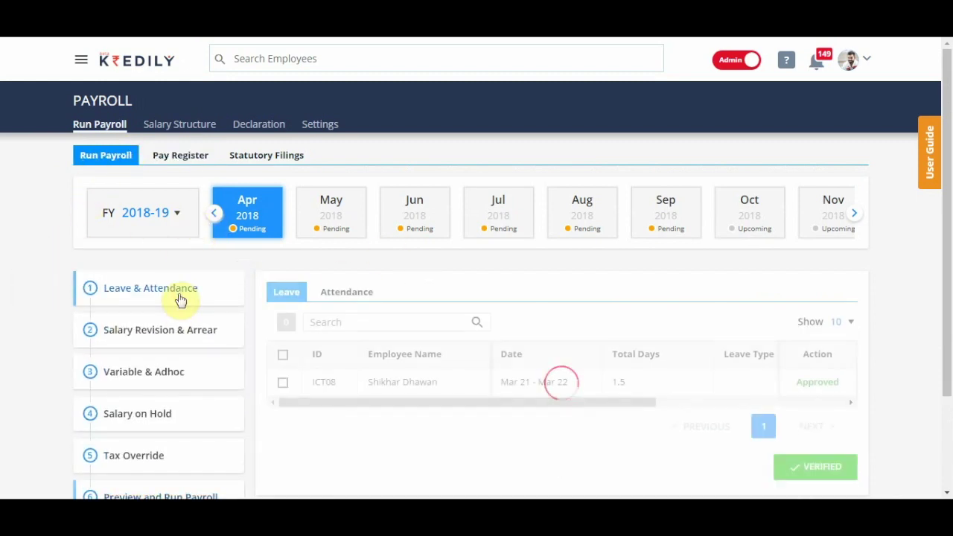
pyautogui.click(324, 295)
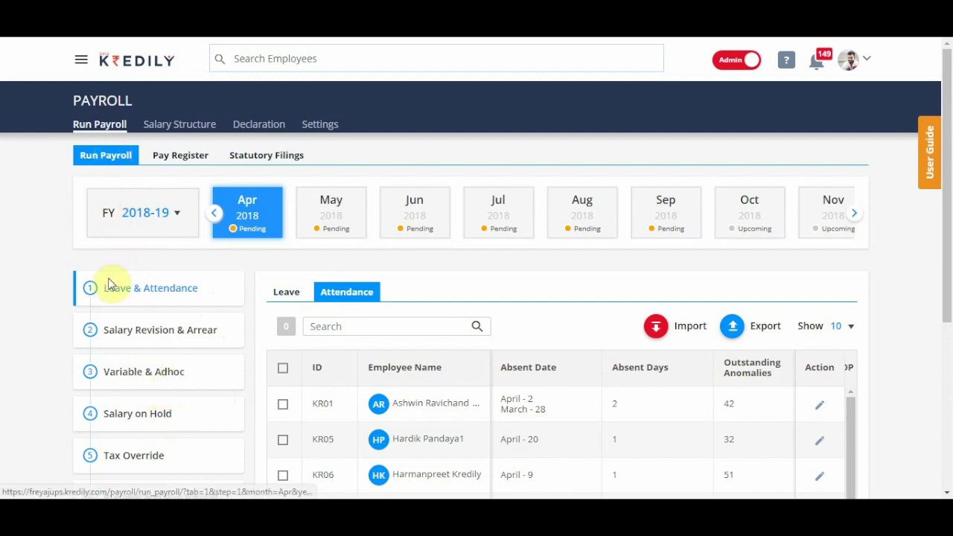
pyautogui.click(131, 296)
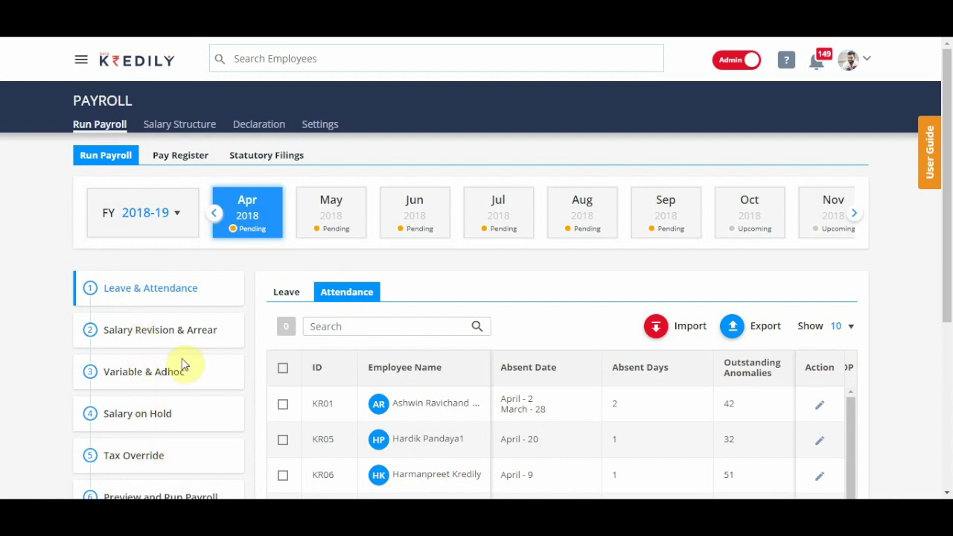
pyautogui.scroll(-1, 182, 364)
pyautogui.scroll(1, 186, 364)
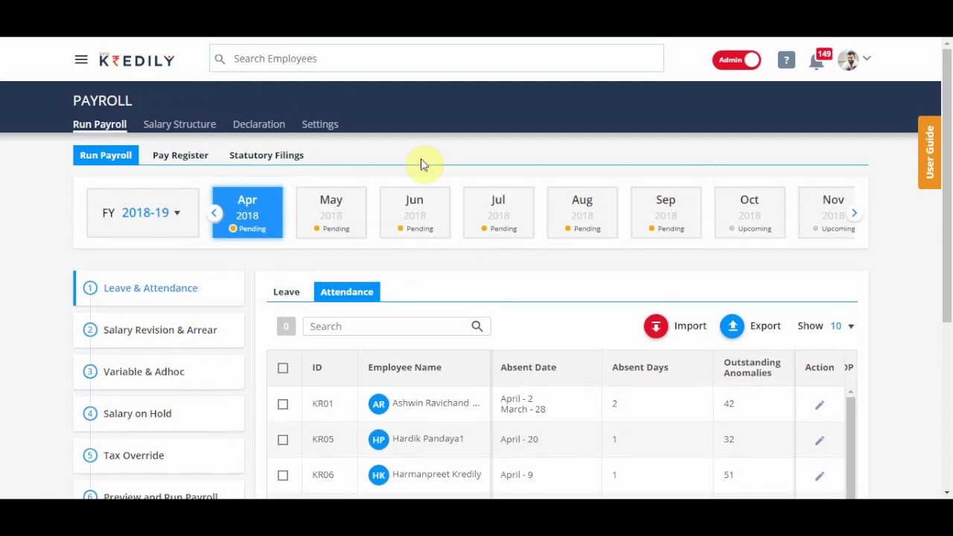
# Step: Review the April 2018 leave record's dates, total days, status and manager
pyautogui.click(275, 296)
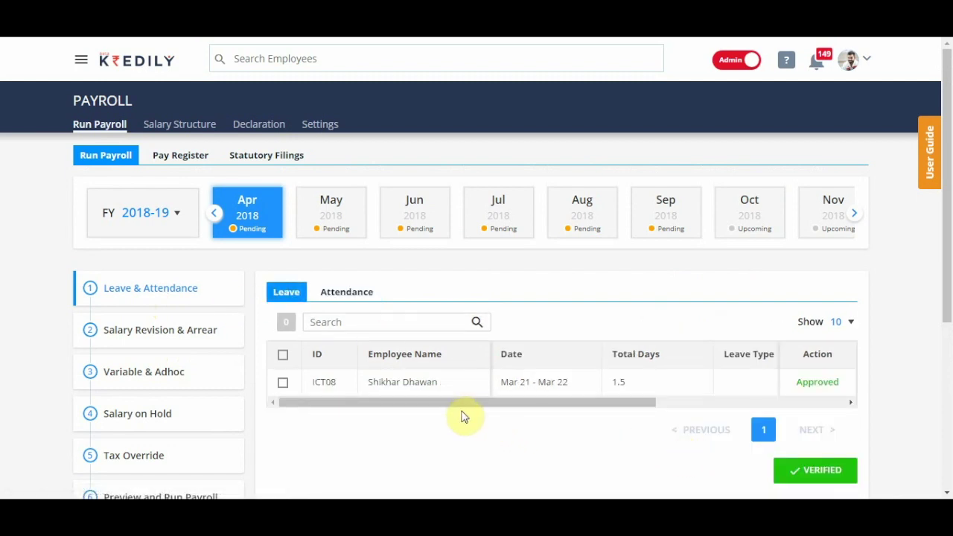
pyautogui.click(554, 401)
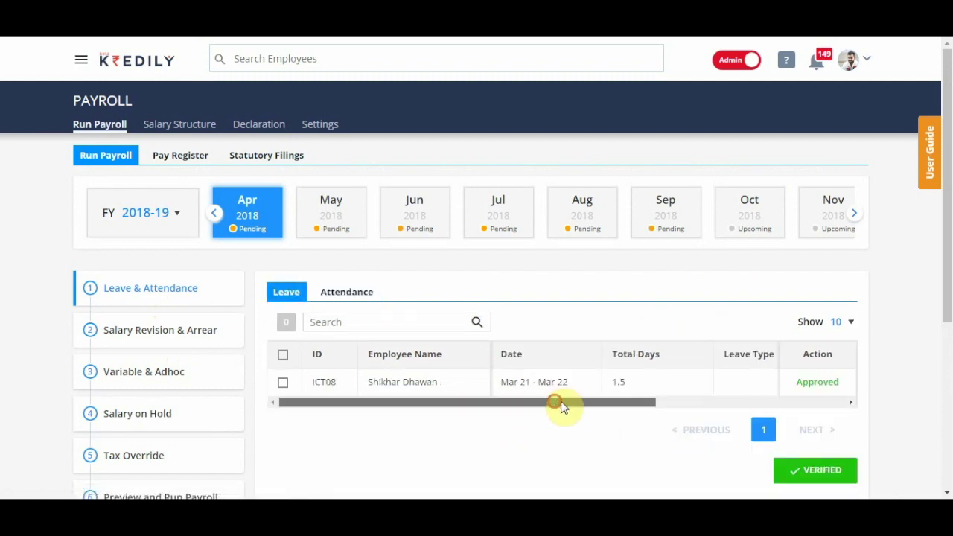
pyautogui.moveTo(561, 403); pyautogui.dragTo(793, 405)
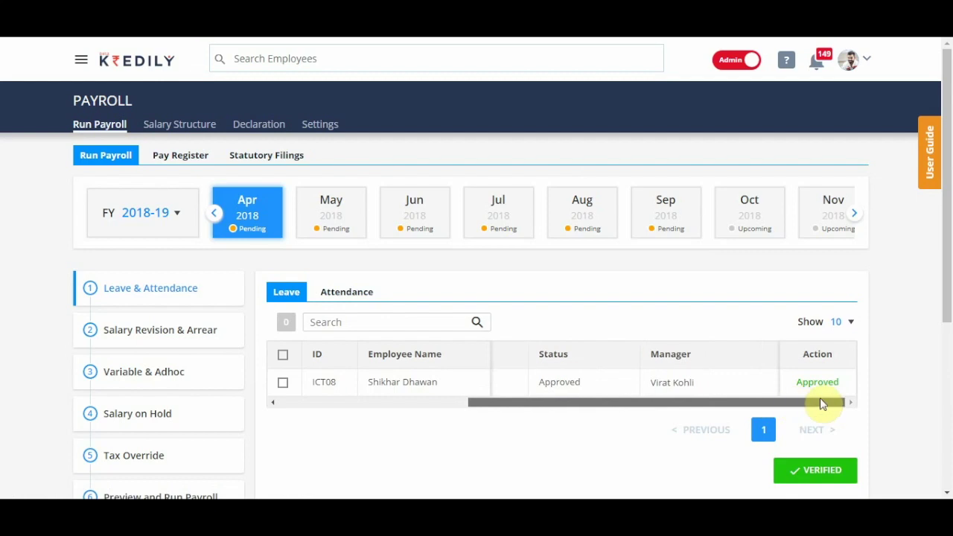
pyautogui.moveTo(617, 401); pyautogui.dragTo(390, 391)
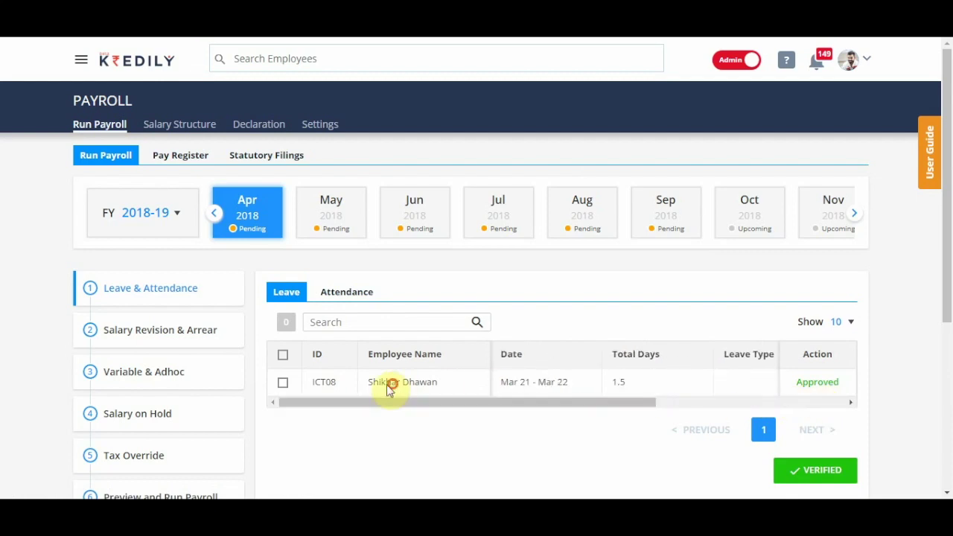
# Step: Examine the attendance list's absent dates, absent days, outstanding anomalies and LOP days for all listed employees
pyautogui.click(340, 290)
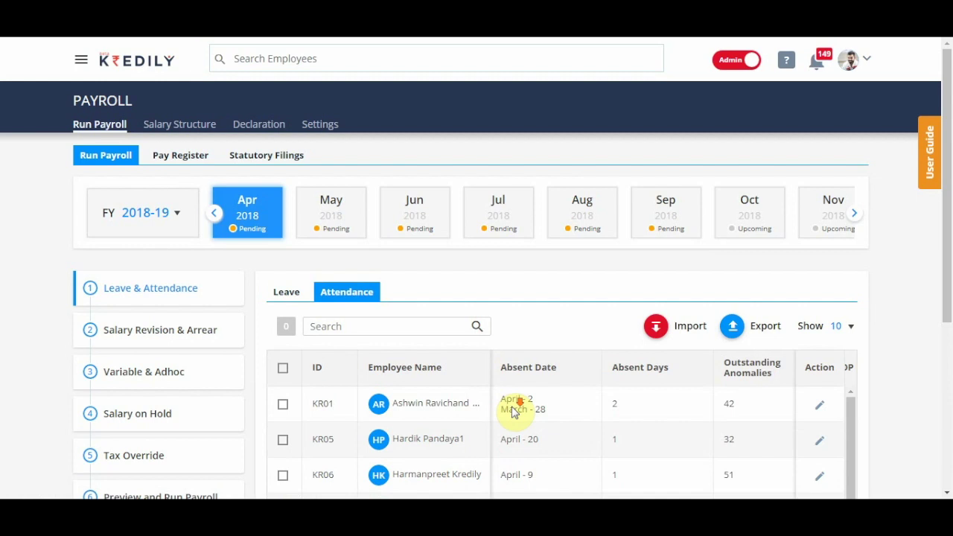
pyautogui.scroll(-2, 513, 413)
pyautogui.moveTo(949, 332); pyautogui.dragTo(948, 402)
pyautogui.moveTo(444, 444); pyautogui.dragTo(276, 446)
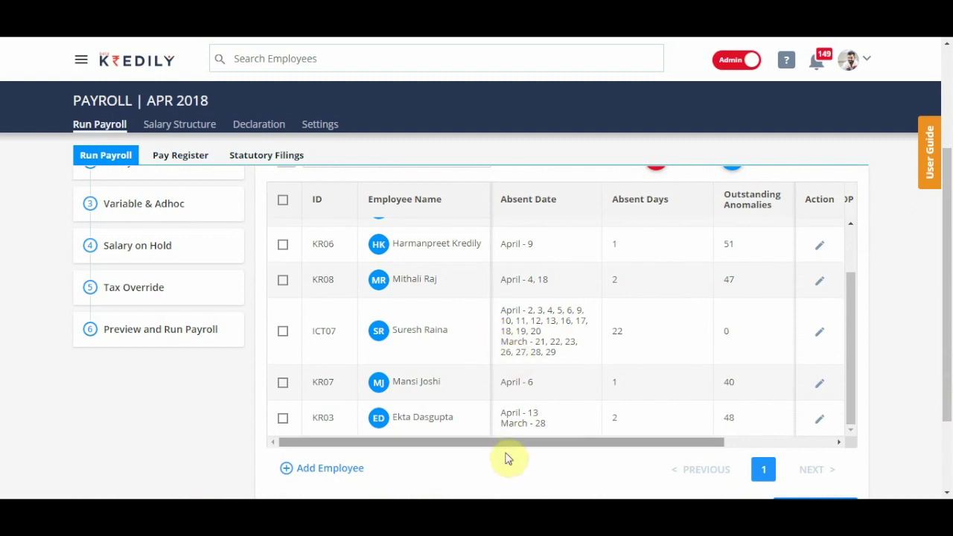
pyautogui.moveTo(504, 446); pyautogui.dragTo(538, 449)
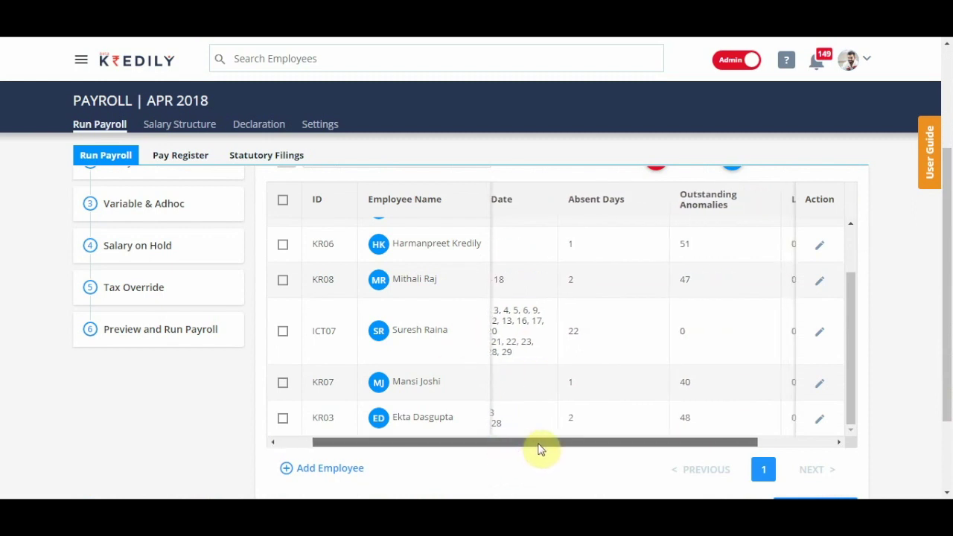
pyautogui.moveTo(606, 450); pyautogui.dragTo(755, 436)
pyautogui.moveTo(853, 353); pyautogui.dragTo(851, 300)
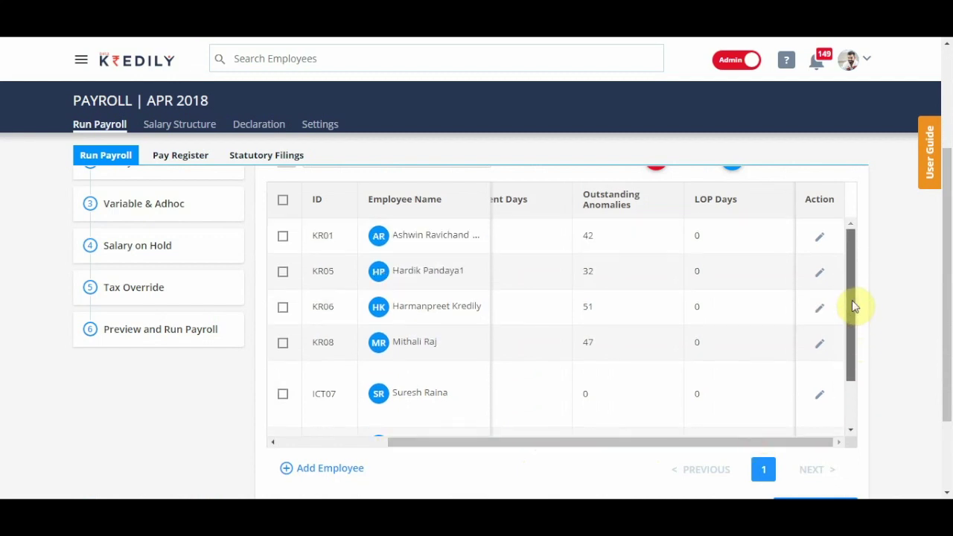
# Step: Add Virat Kohli to the April 2018 attendance list with 2.5 LOP days and save the entry
pyautogui.click(318, 469)
pyautogui.click(285, 242)
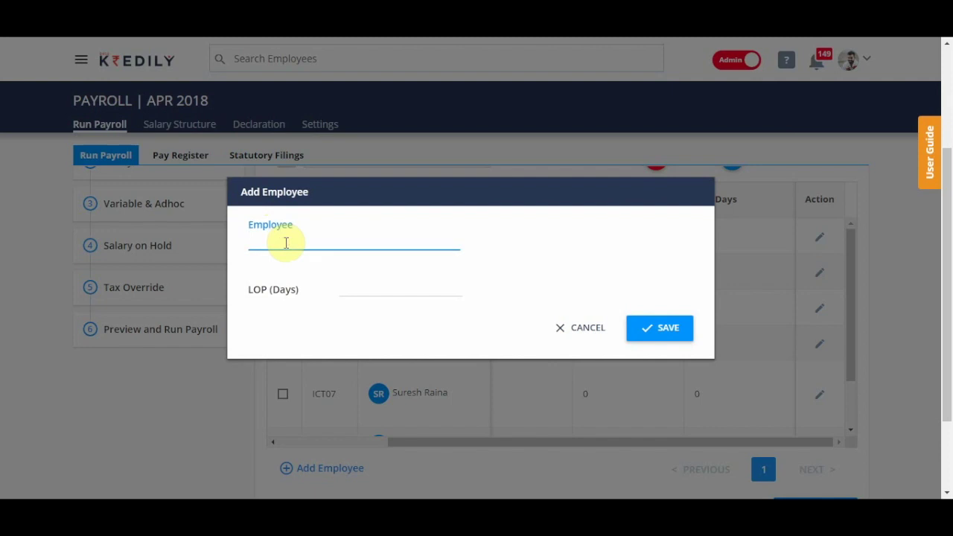
pyautogui.write('vi')
pyautogui.press('Return')
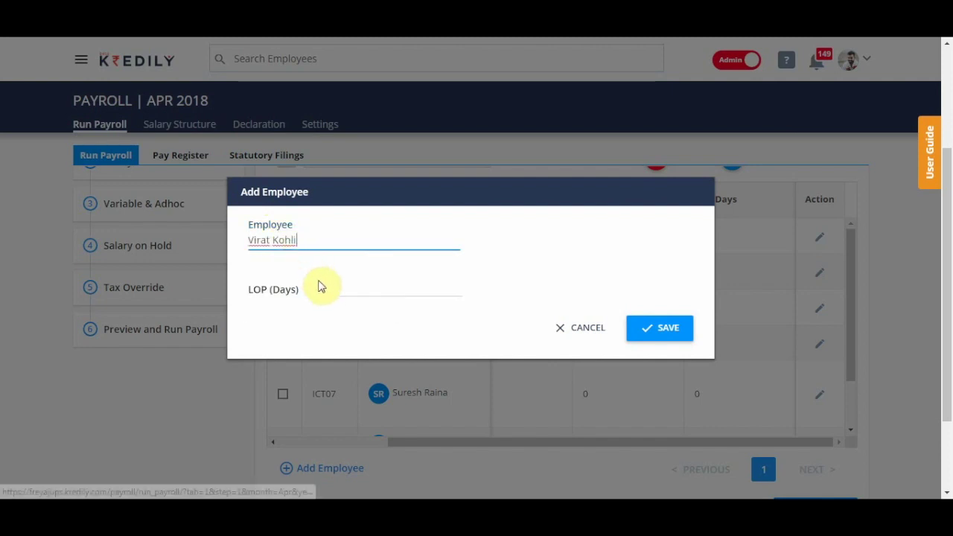
pyautogui.click(339, 290)
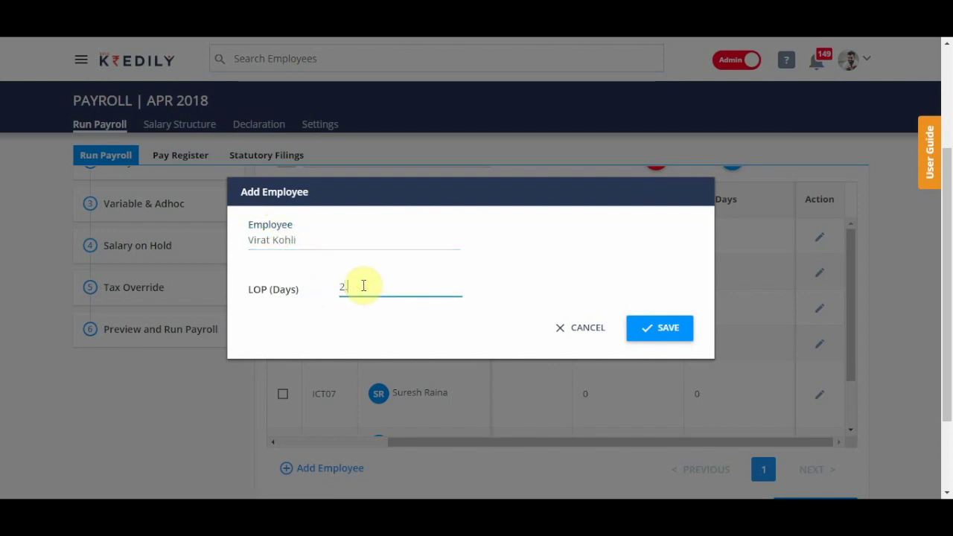
pyautogui.click(660, 328)
pyautogui.click(484, 332)
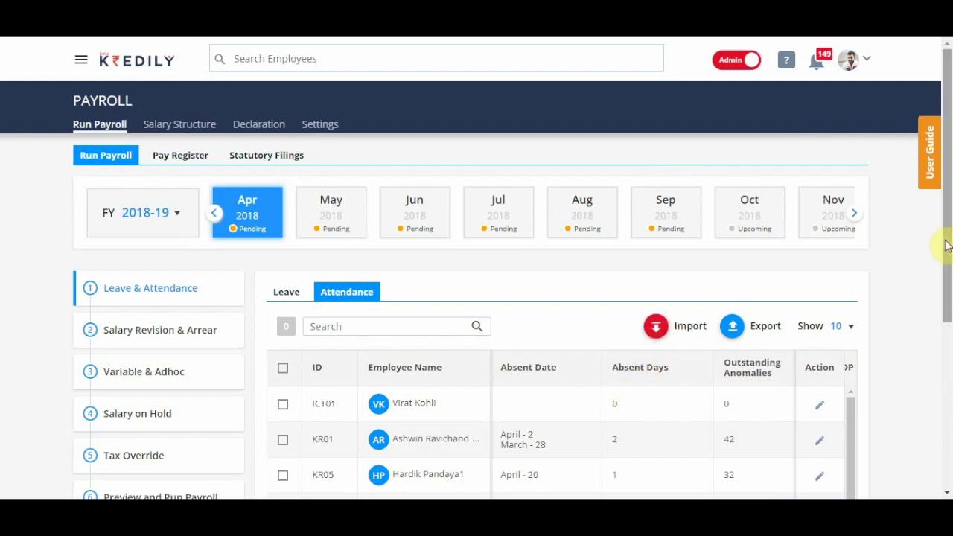
# Step: Check the newly added employee's LOP days in the attendance list
pyautogui.moveTo(942, 238); pyautogui.dragTo(949, 338)
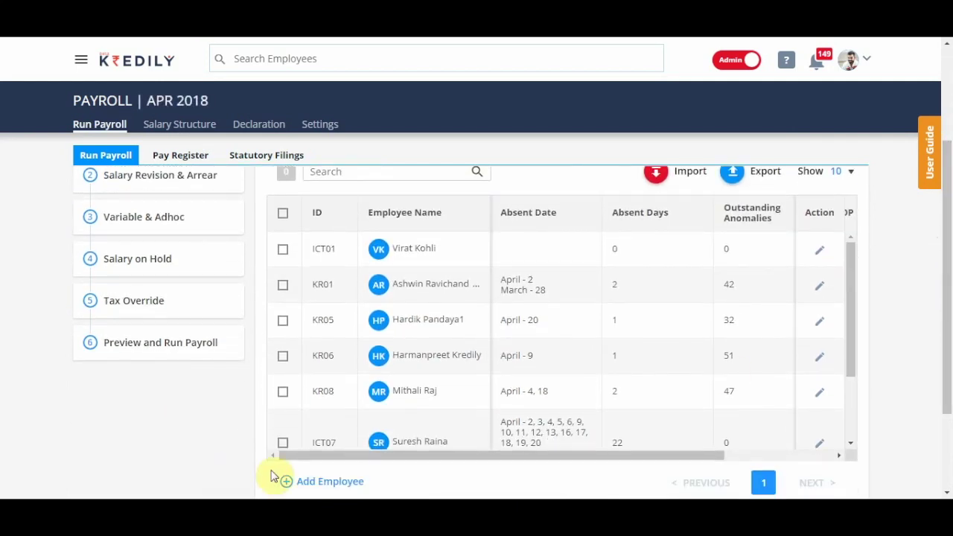
pyautogui.moveTo(312, 456); pyautogui.dragTo(544, 468)
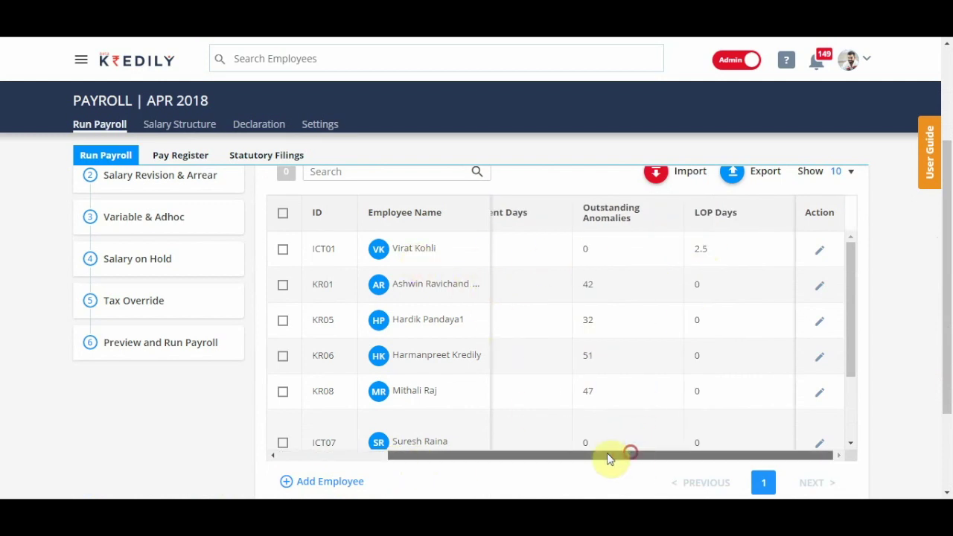
pyautogui.moveTo(606, 455); pyautogui.dragTo(340, 372)
pyautogui.scroll(3, 346, 366)
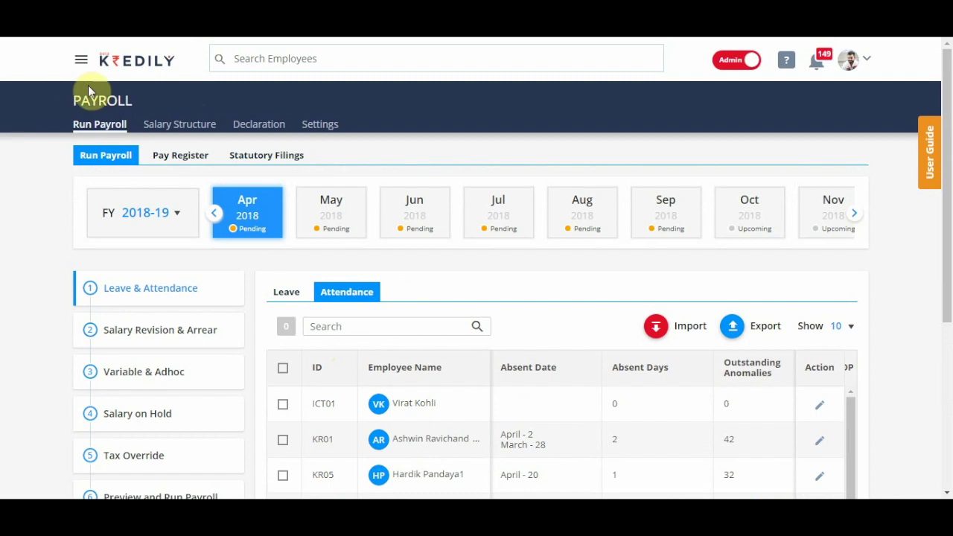
# Step: Review the April 2018 salary revision record, including its old CTC, new CTC, changes and effective date
pyautogui.click(147, 332)
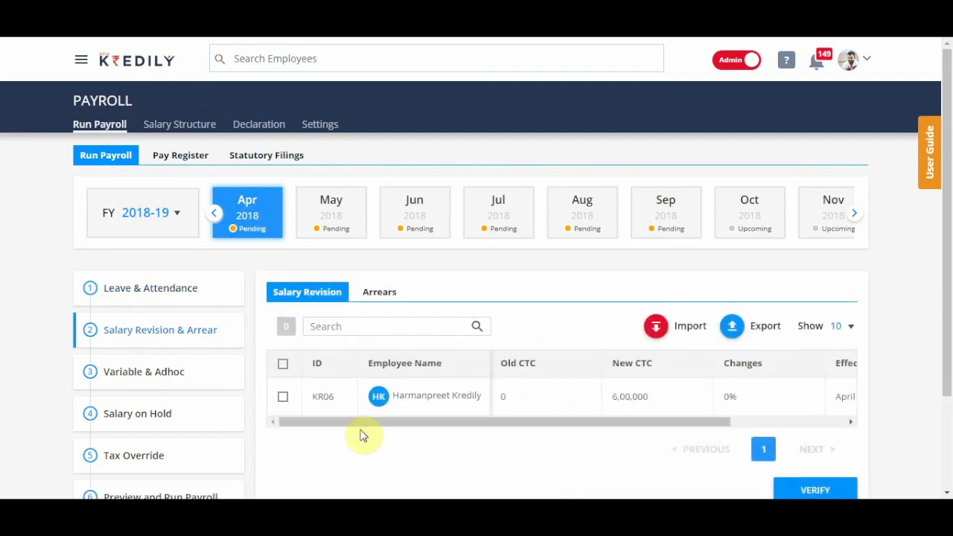
pyautogui.moveTo(369, 424); pyautogui.dragTo(491, 428)
pyautogui.moveTo(588, 424); pyautogui.dragTo(344, 415)
pyautogui.moveTo(716, 417); pyautogui.dragTo(848, 424)
pyautogui.moveTo(752, 425); pyautogui.dragTo(517, 423)
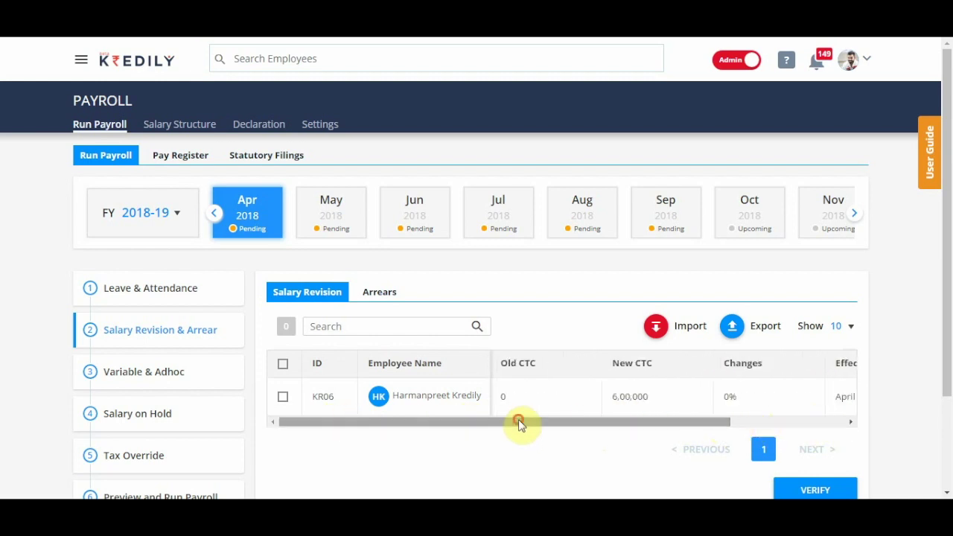
# Step: Start a new ad hoc pay entry for Virat Kohli in April 2018 with Earnings as the component type
pyautogui.click(160, 365)
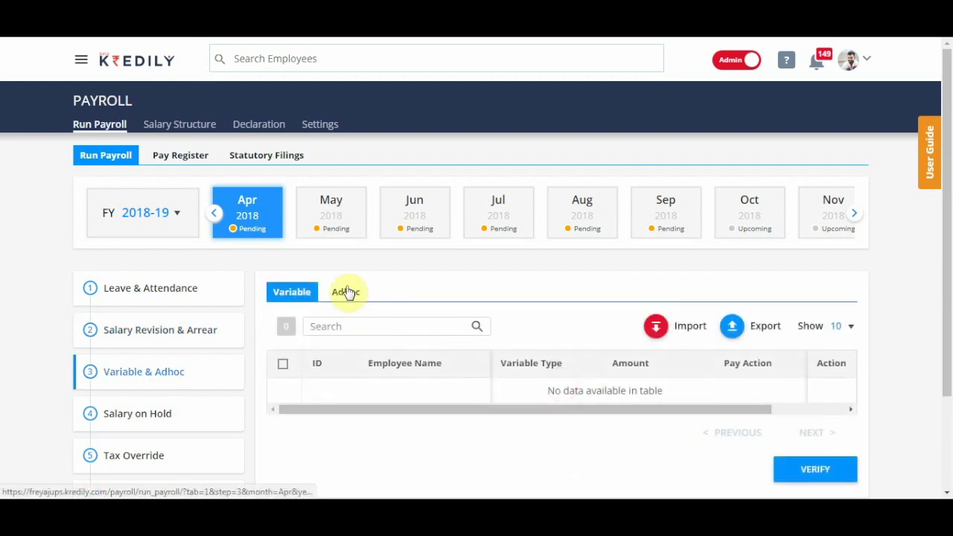
pyautogui.moveTo(365, 410)
pyautogui.mouseDown()
pyautogui.moveTo(621, 415)
pyautogui.moveTo(351, 405)
pyautogui.mouseUp()
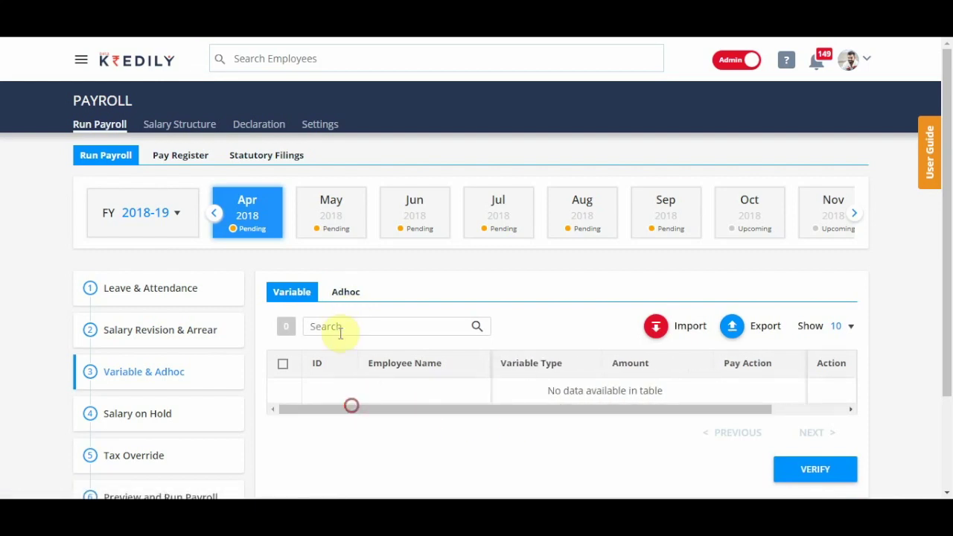
pyautogui.click(346, 294)
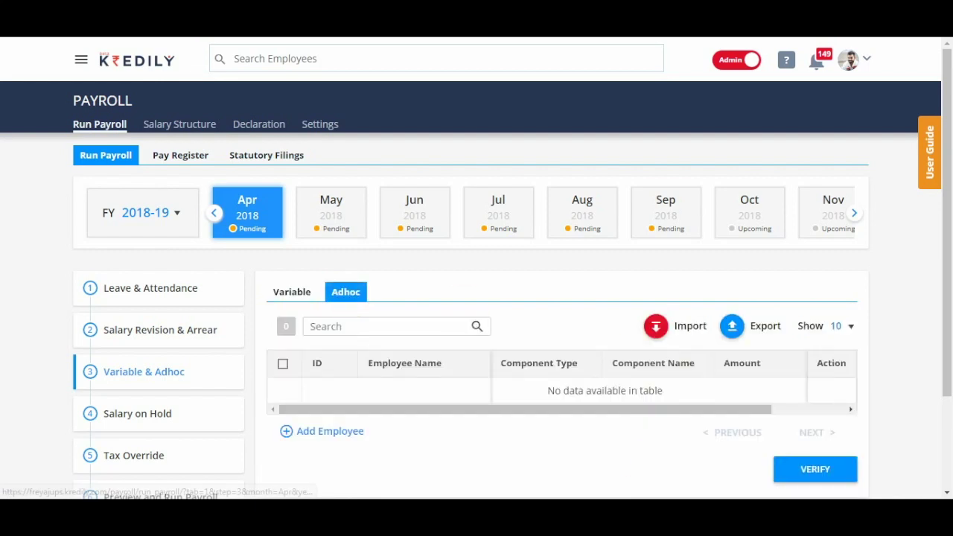
pyautogui.click(344, 435)
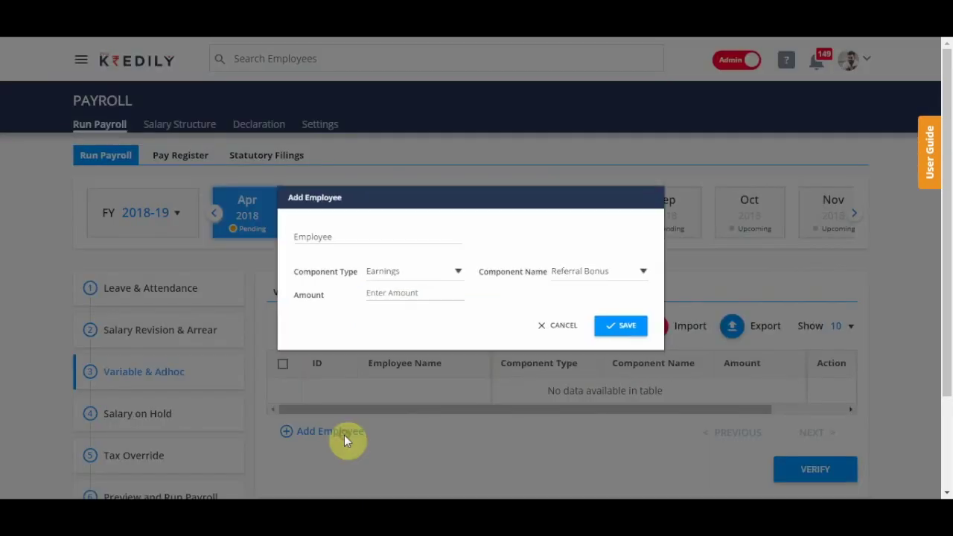
pyautogui.click(364, 236)
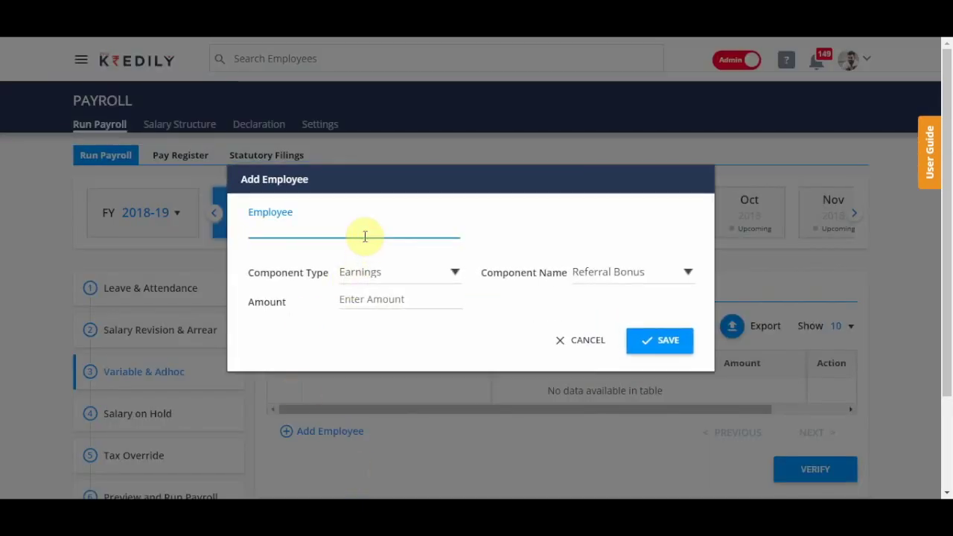
pyautogui.write('vi')
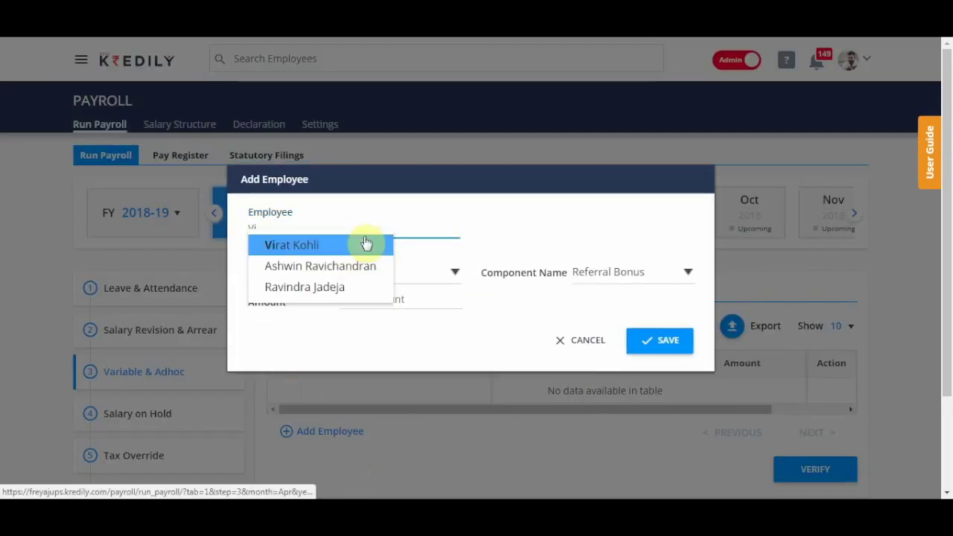
pyautogui.click(365, 244)
pyautogui.click(384, 274)
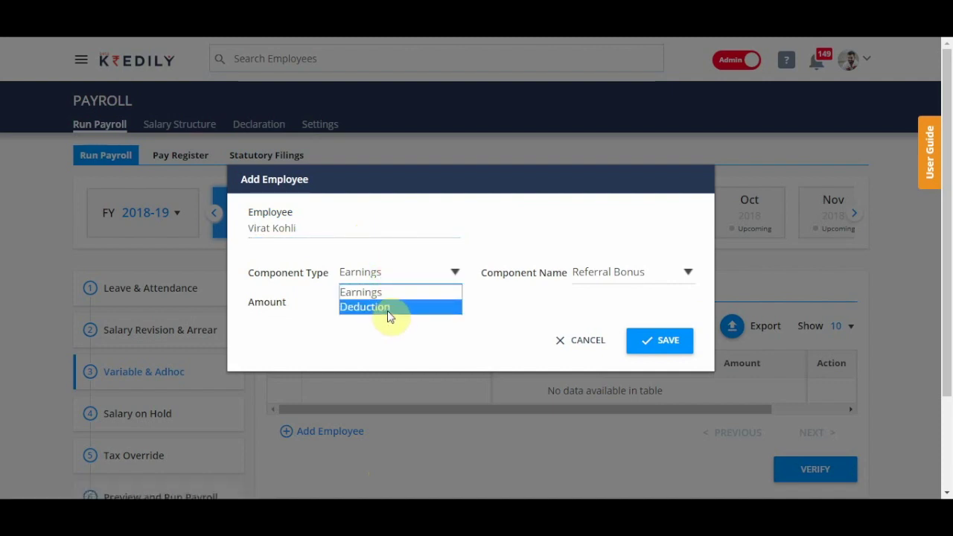
pyautogui.click(374, 293)
# Step: Set the ad hoc entry's component name to Referral Bonus and its amount to 40,000, and save it
pyautogui.click(615, 272)
pyautogui.click(625, 292)
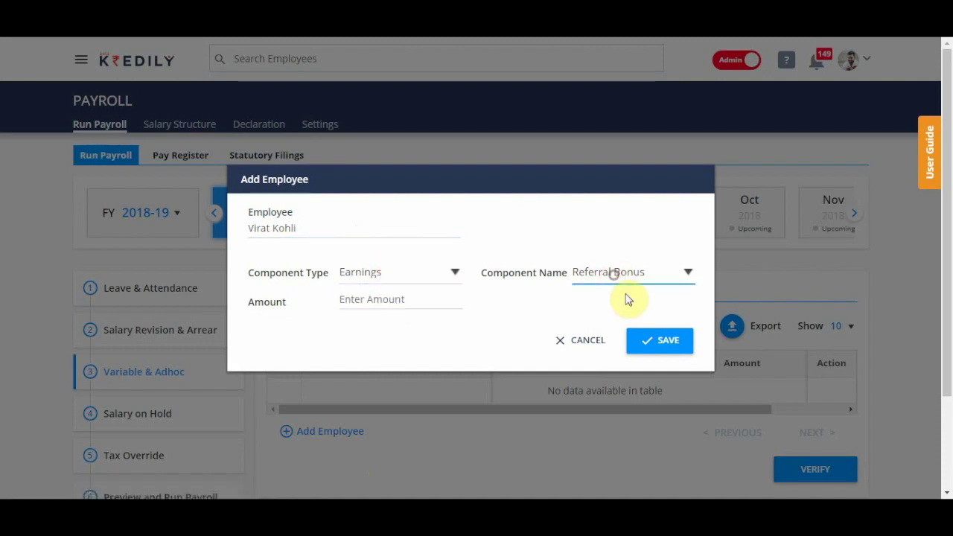
pyautogui.click(659, 270)
pyautogui.click(659, 269)
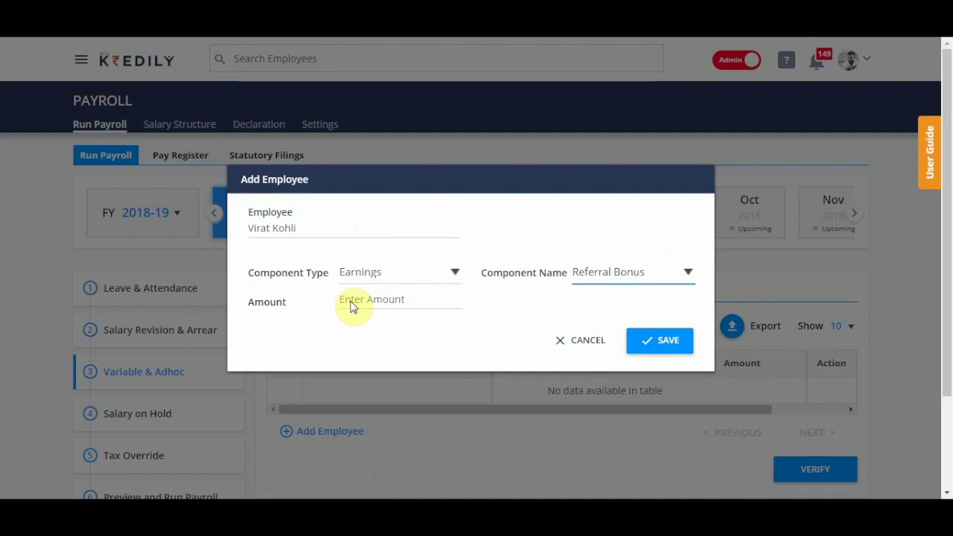
pyautogui.click(380, 299)
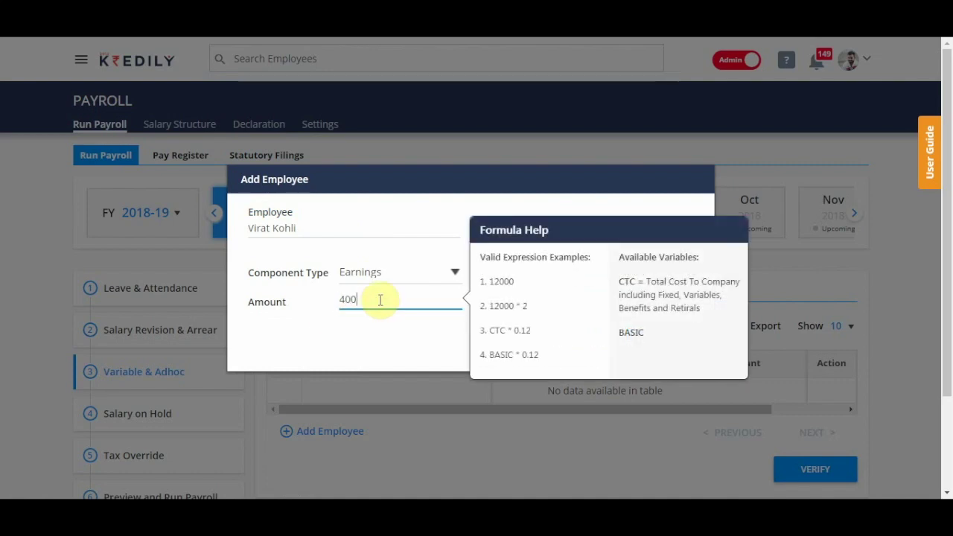
pyautogui.click(659, 348)
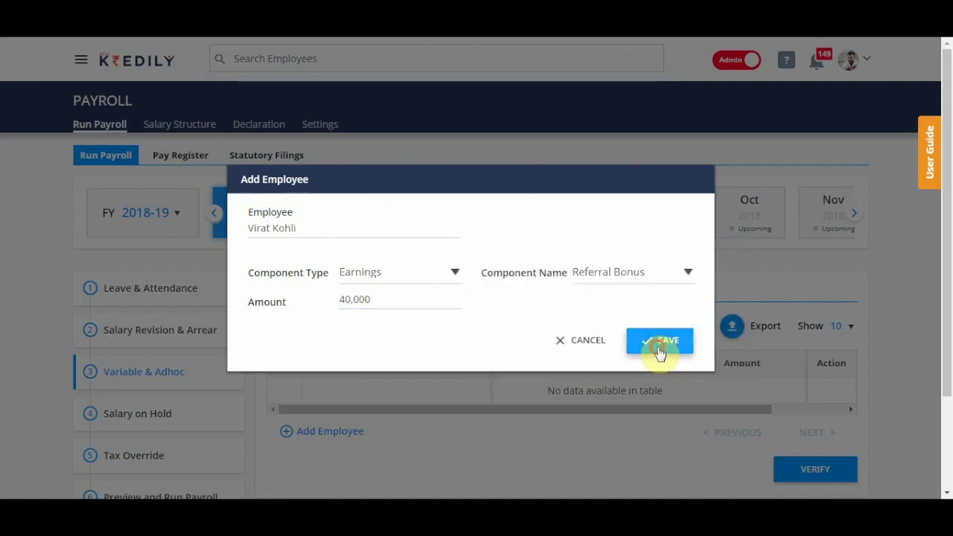
pyautogui.click(494, 335)
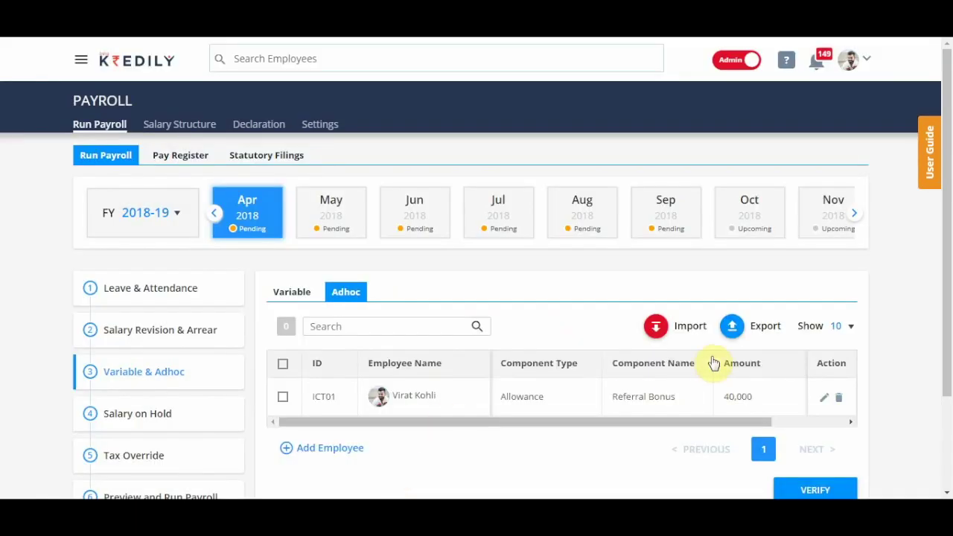
pyautogui.moveTo(676, 423)
pyautogui.mouseDown()
pyautogui.moveTo(787, 425)
pyautogui.moveTo(223, 448)
pyautogui.mouseUp()
pyautogui.scroll(-1, 610, 444)
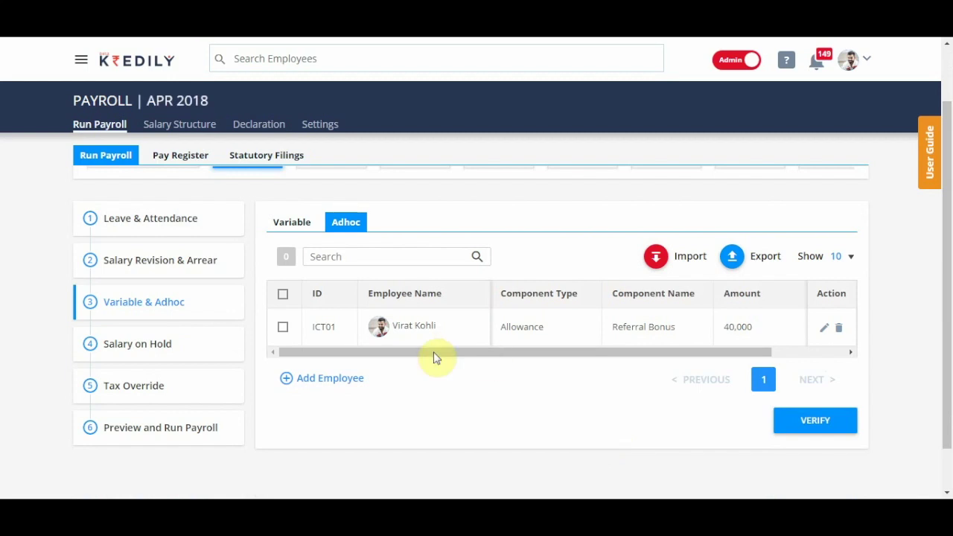
pyautogui.click(95, 350)
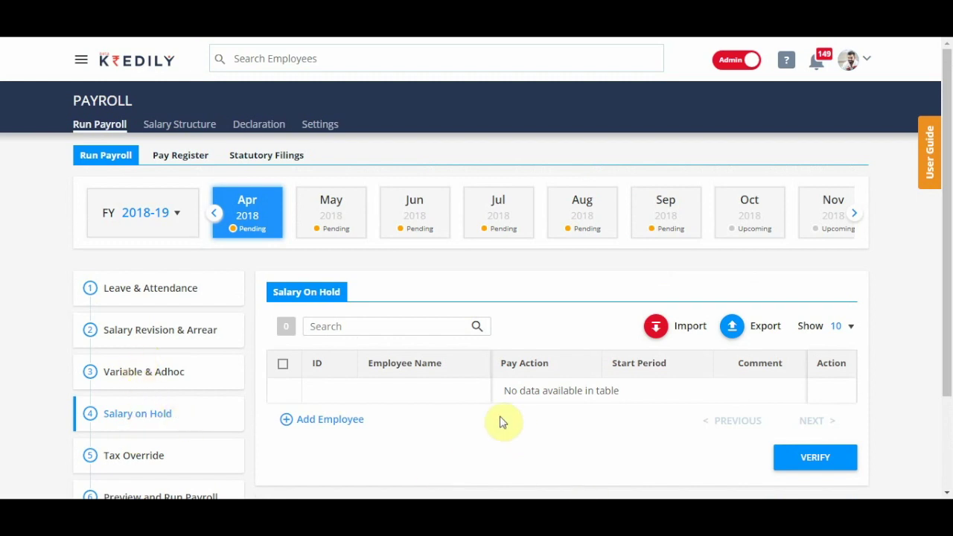
pyautogui.click(336, 429)
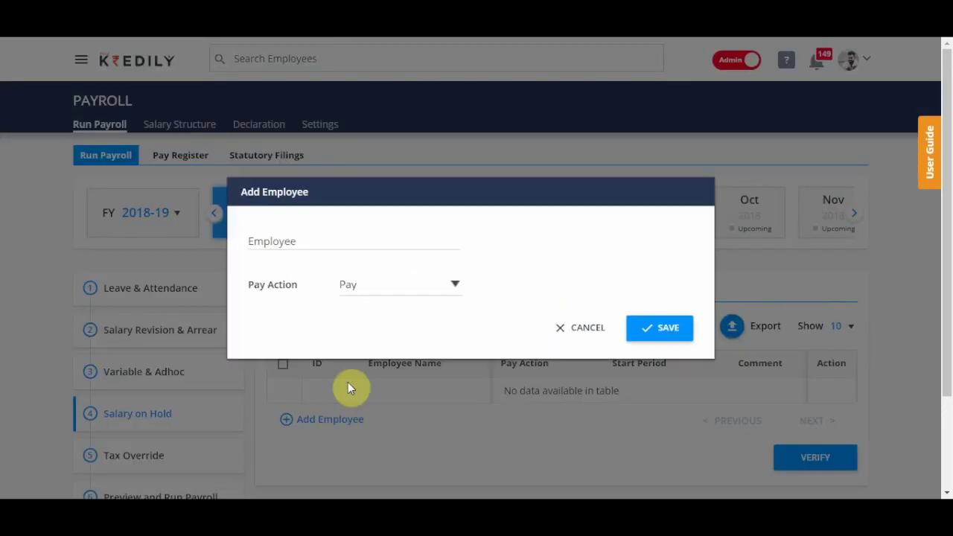
pyautogui.click(361, 242)
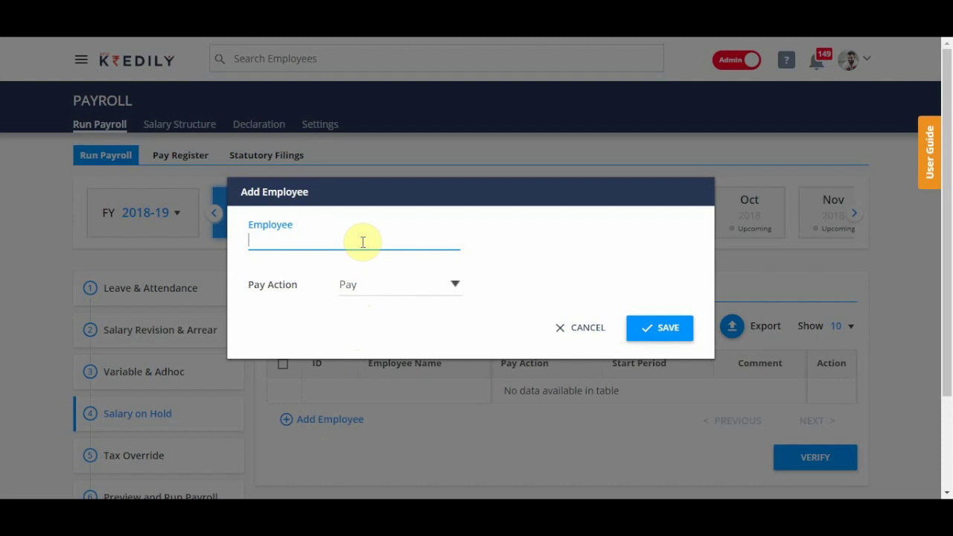
pyautogui.write('m')
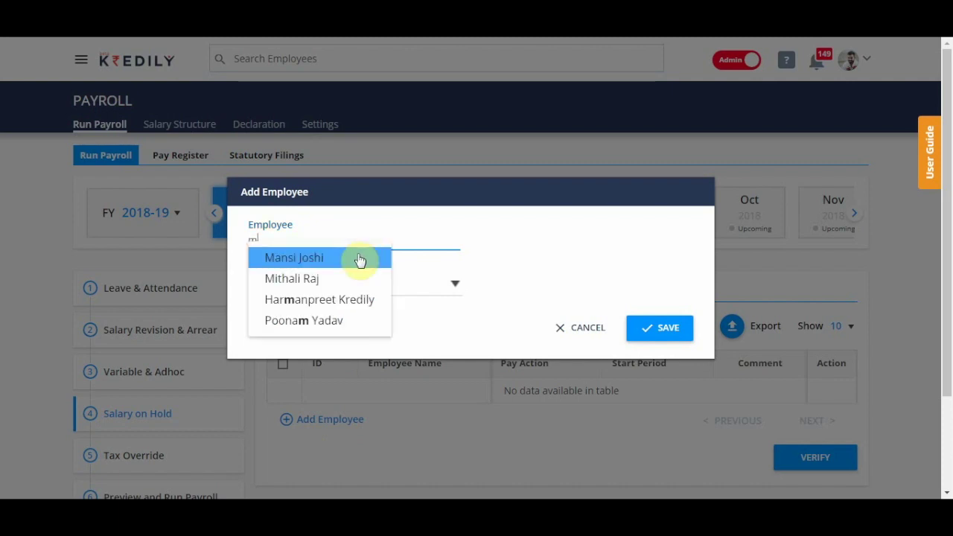
pyautogui.click(359, 259)
pyautogui.click(423, 282)
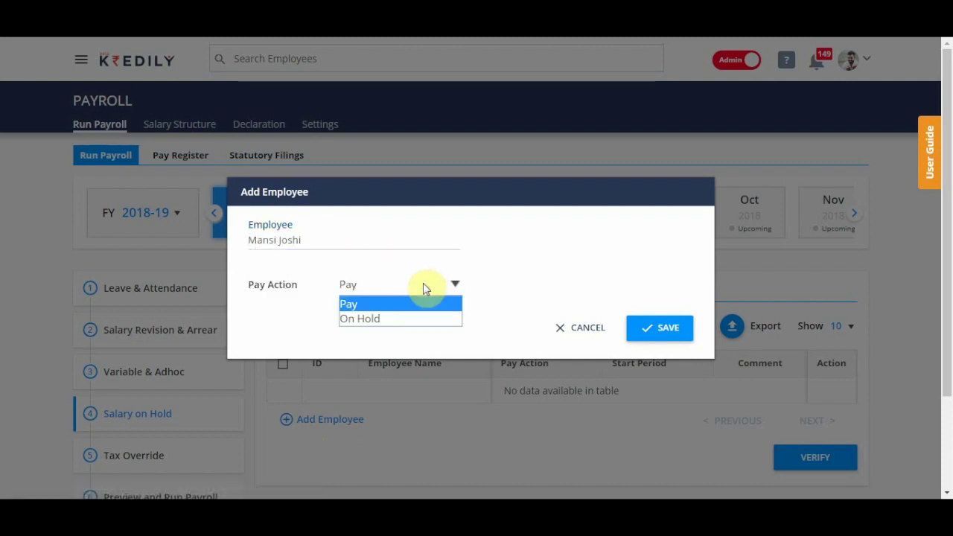
pyautogui.click(408, 320)
pyautogui.click(680, 328)
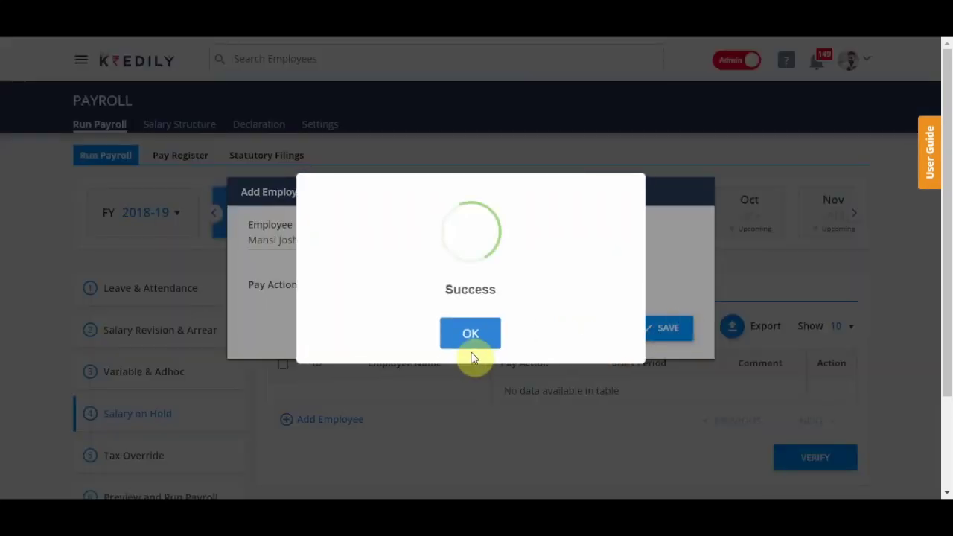
pyautogui.click(455, 336)
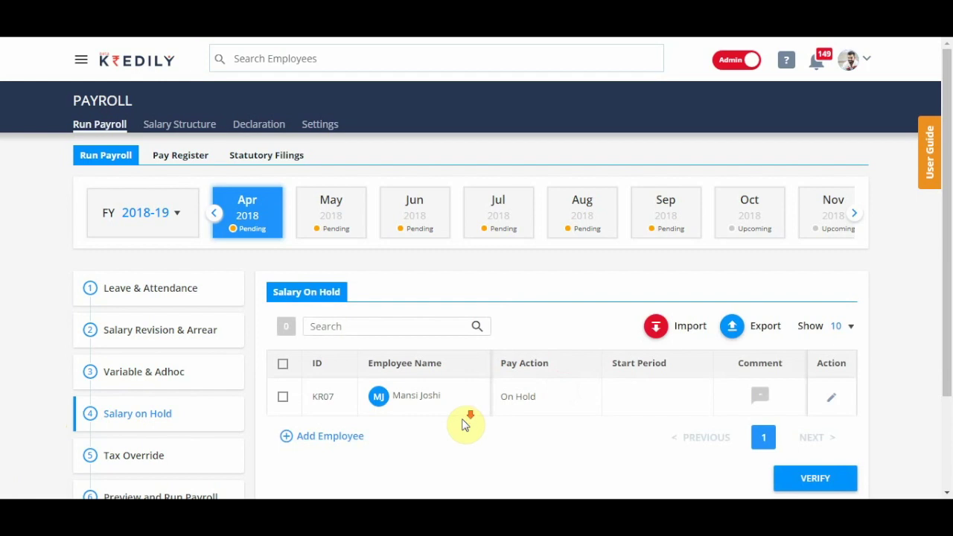
# Step: Open the Tax Override stage of the April 2018 payroll and view its income tax list
pyautogui.scroll(-1, 463, 425)
pyautogui.scroll(1, 304, 397)
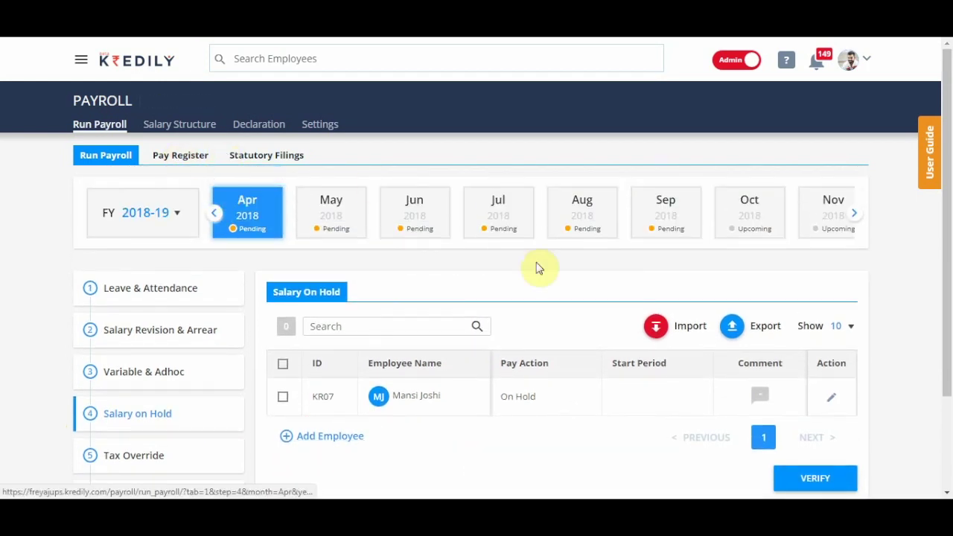
pyautogui.scroll(-1, 557, 350)
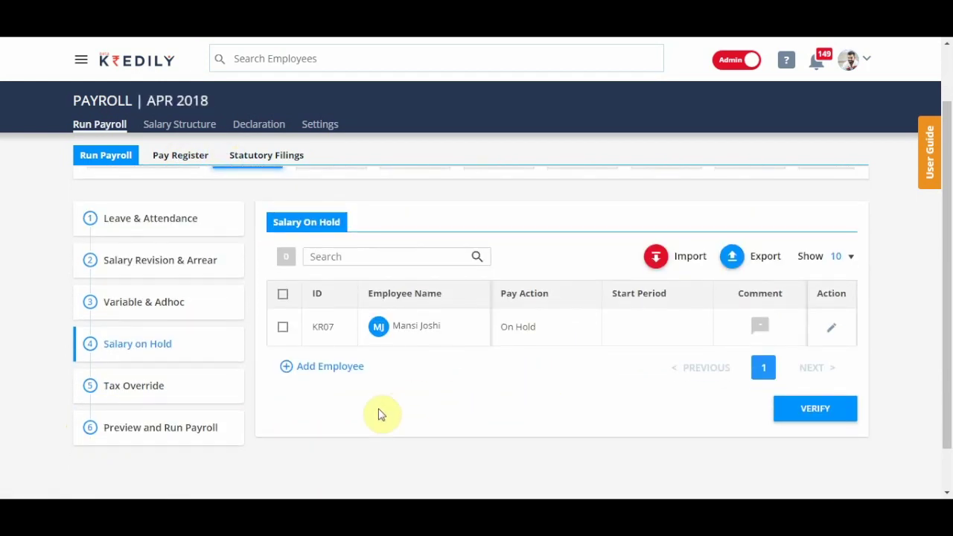
pyautogui.click(139, 385)
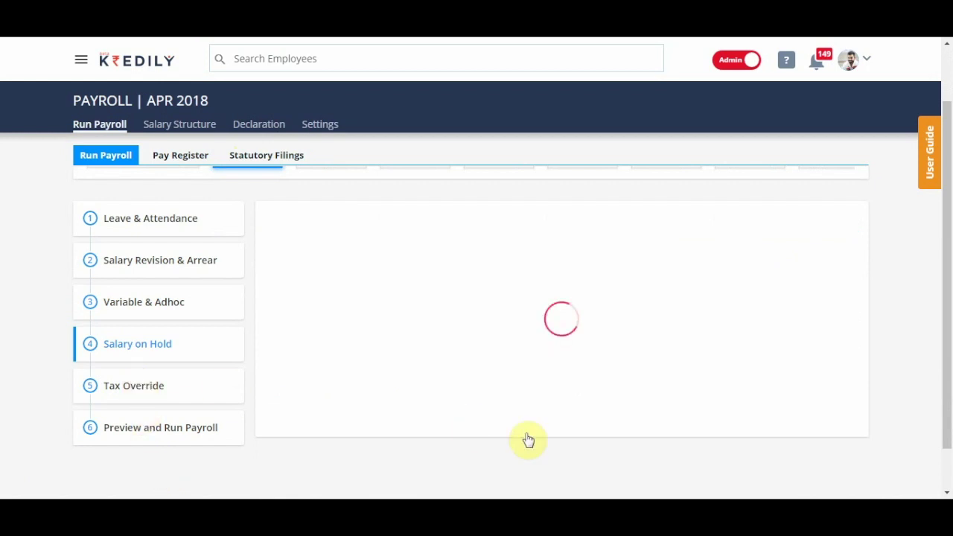
pyautogui.scroll(1, 527, 438)
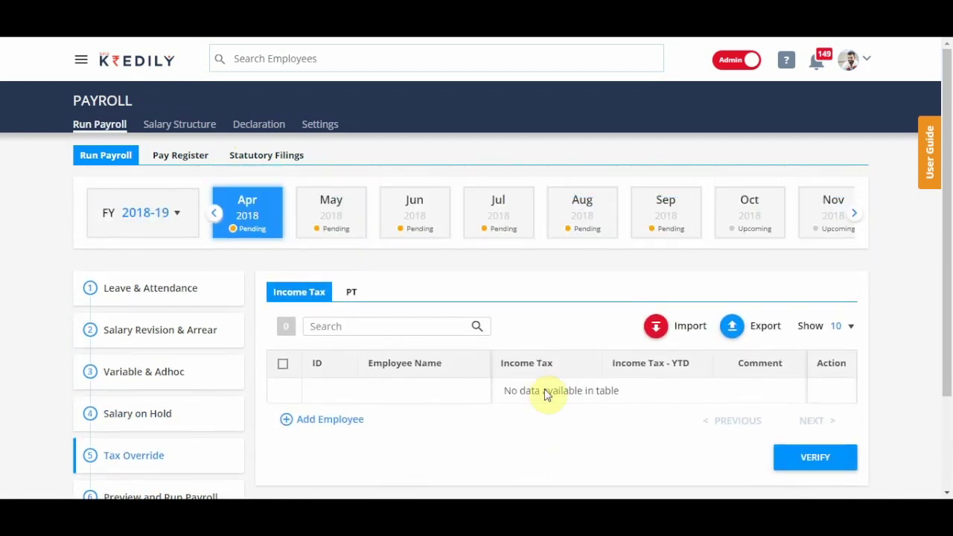
# Step: Examine the referral bonus, PT, income tax and net pay of all employees in the April 2018 pay register
pyautogui.click(187, 154)
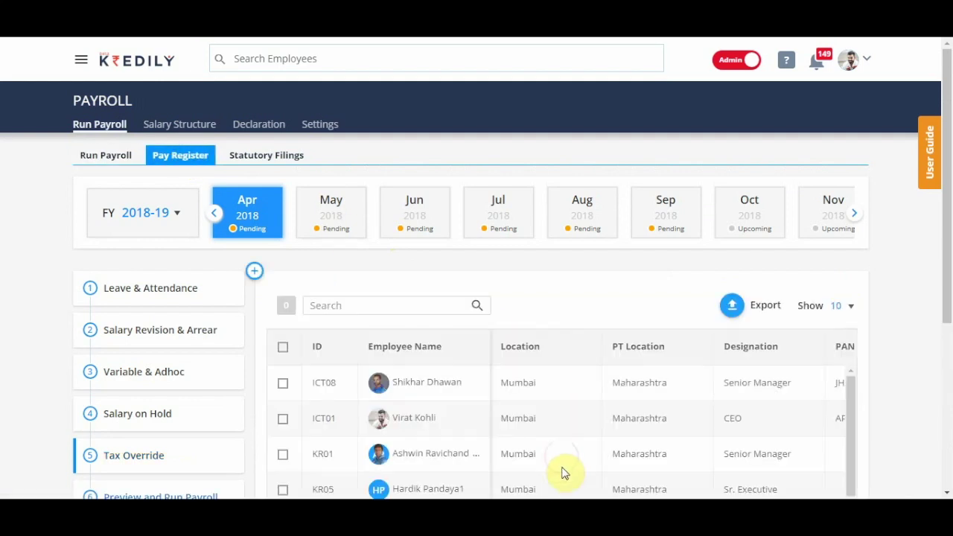
pyautogui.scroll(-3, 565, 454)
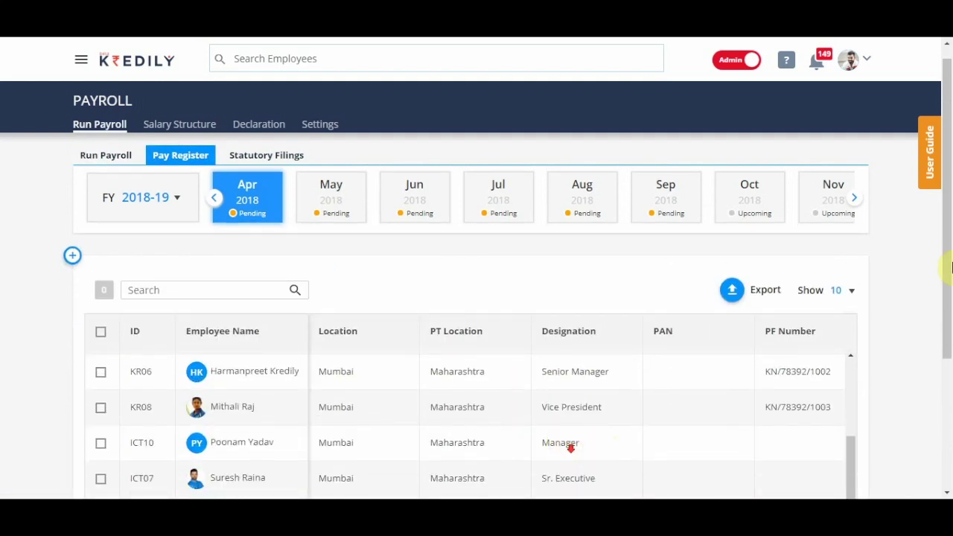
pyautogui.moveTo(946, 216); pyautogui.dragTo(950, 316)
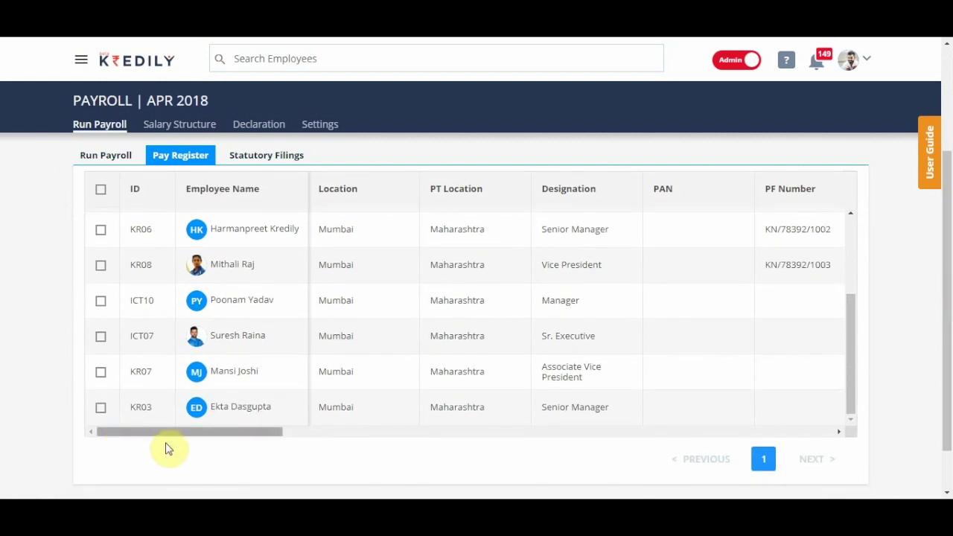
pyautogui.moveTo(166, 434); pyautogui.dragTo(752, 437)
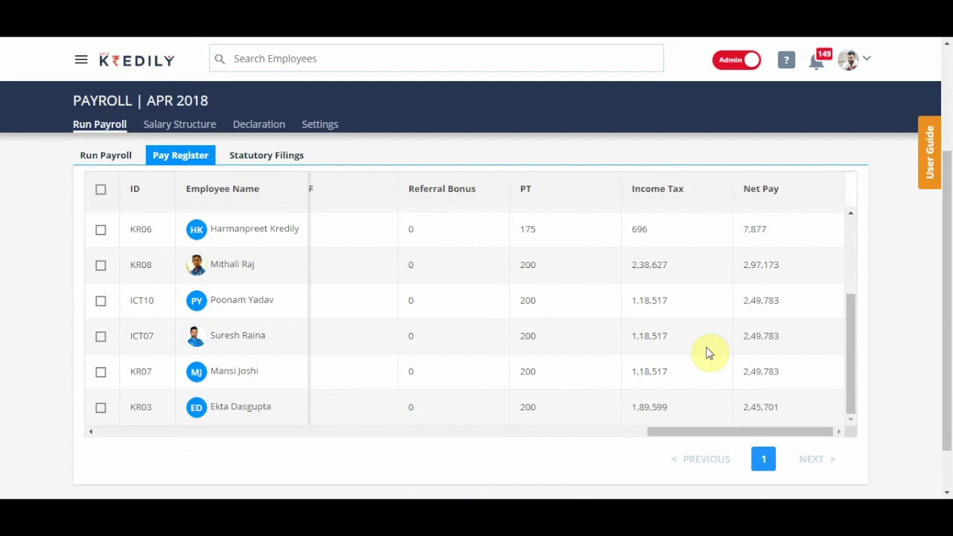
pyautogui.scroll(1, 706, 369)
pyautogui.scroll(5, 706, 368)
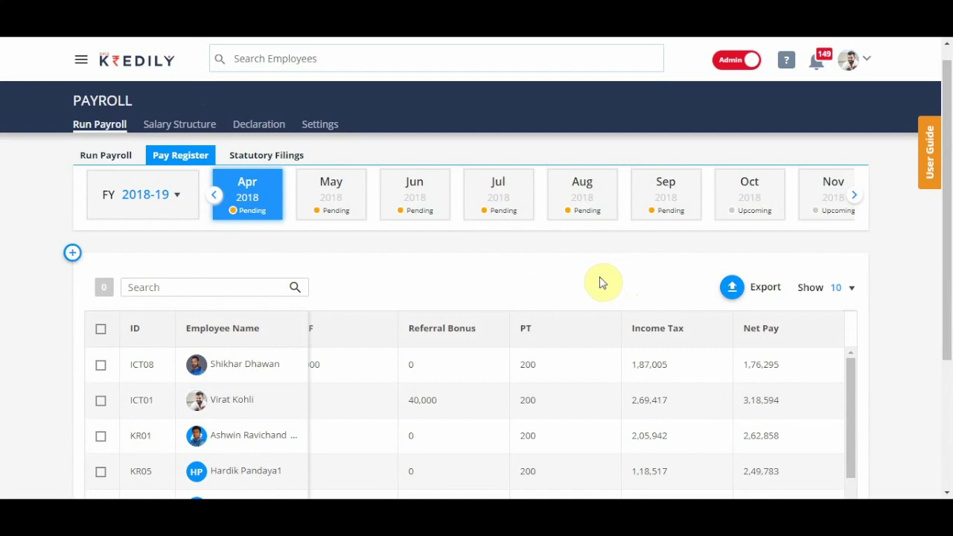
pyautogui.scroll(-1, 601, 282)
pyautogui.scroll(2, 601, 281)
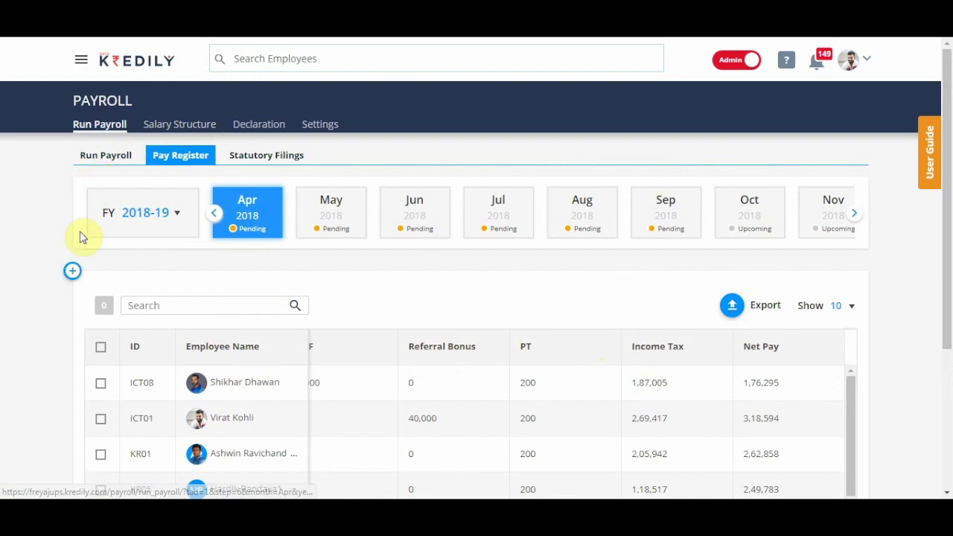
# Step: Add an income tax override of 5,000 for Mithali Raj in the April 2018 Tax Override stage and save it
pyautogui.click(73, 273)
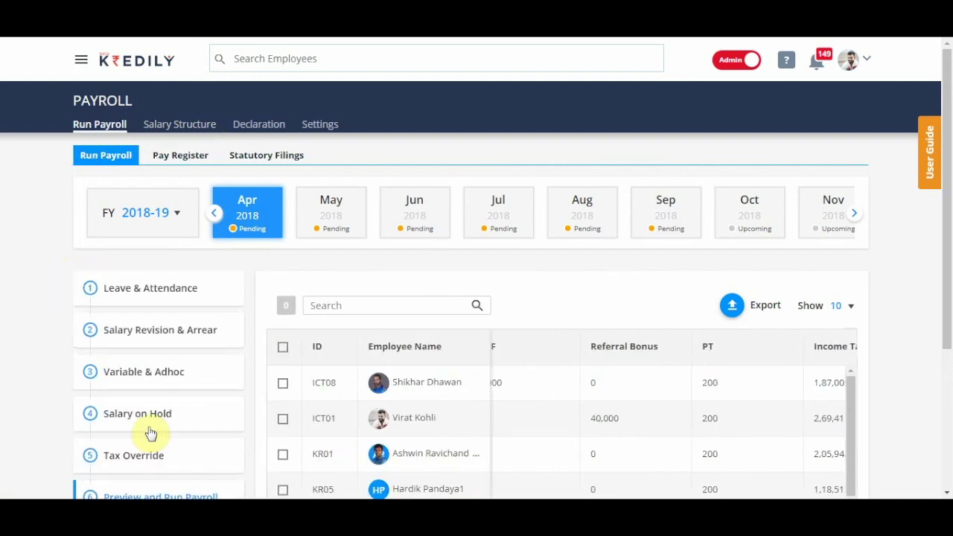
pyautogui.scroll(-1, 149, 436)
pyautogui.click(143, 390)
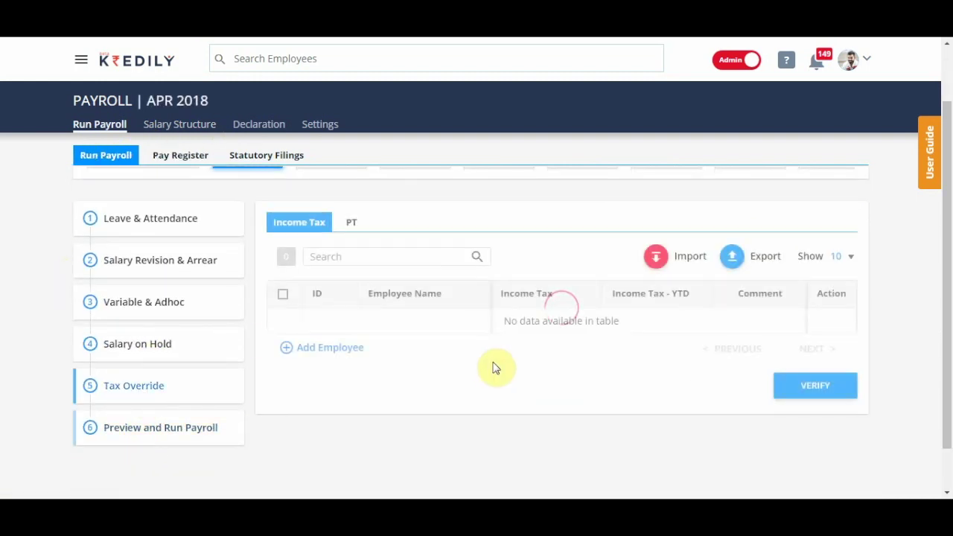
pyautogui.click(333, 349)
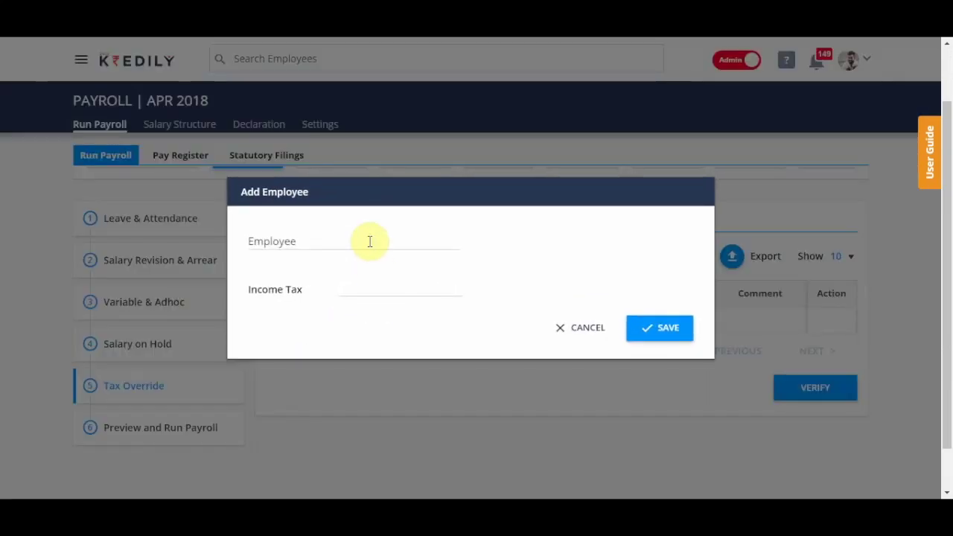
pyautogui.click(368, 240)
pyautogui.write('M')
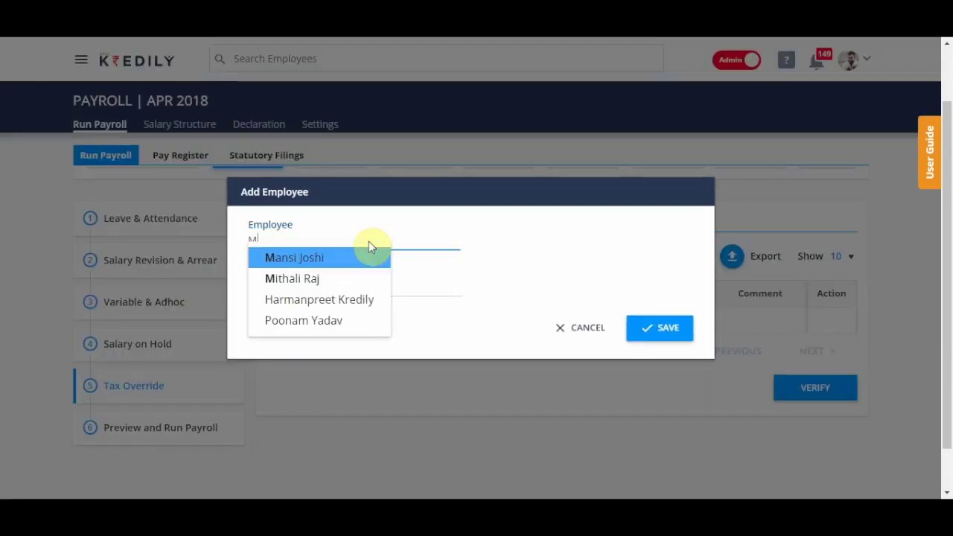
pyautogui.click(340, 277)
pyautogui.click(387, 291)
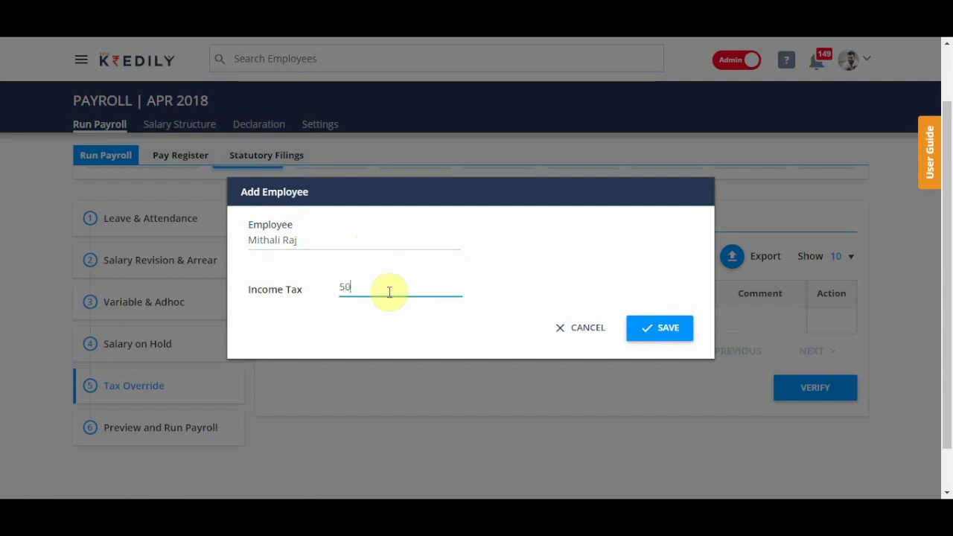
pyautogui.click(666, 333)
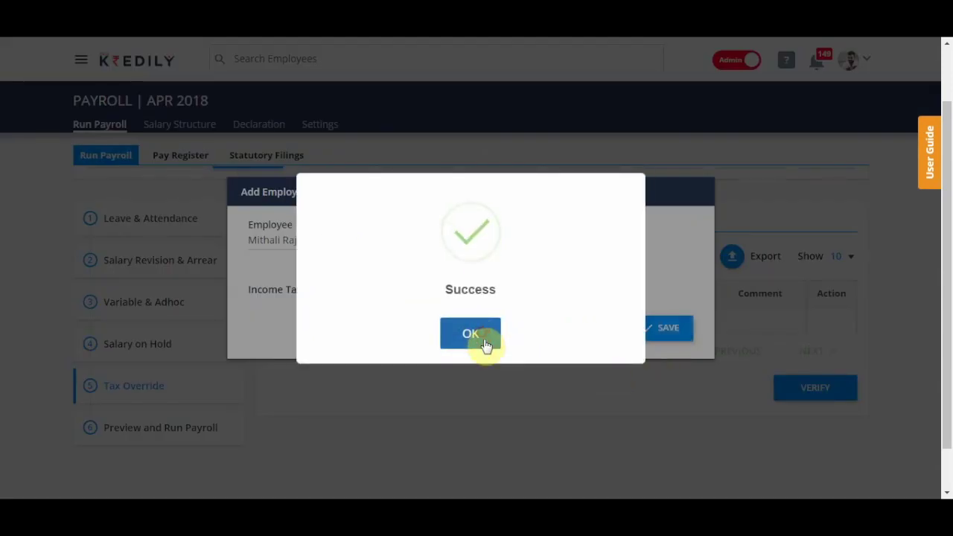
pyautogui.click(484, 344)
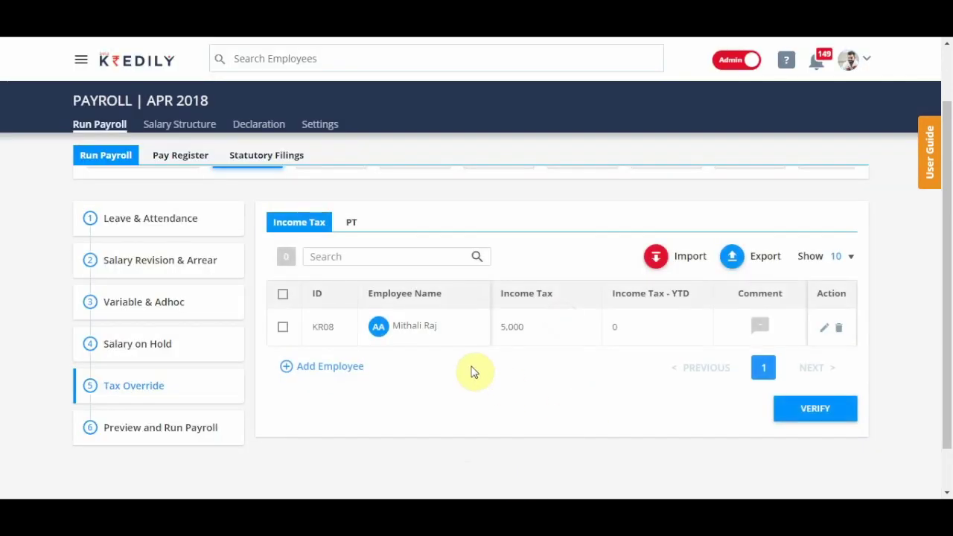
# Step: Check Mithali Raj's income tax and net pay in the April 2018 pay register
pyautogui.scroll(2, 261, 321)
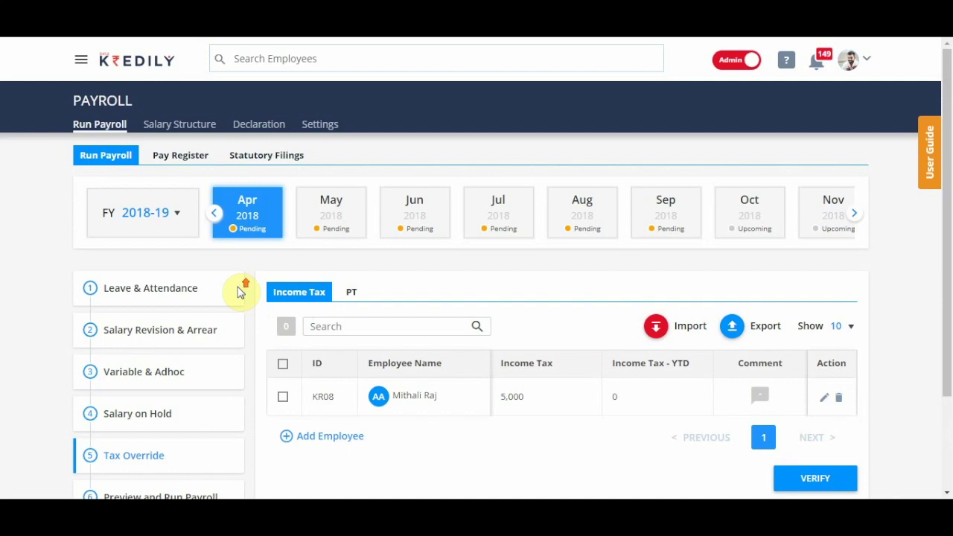
pyautogui.click(187, 156)
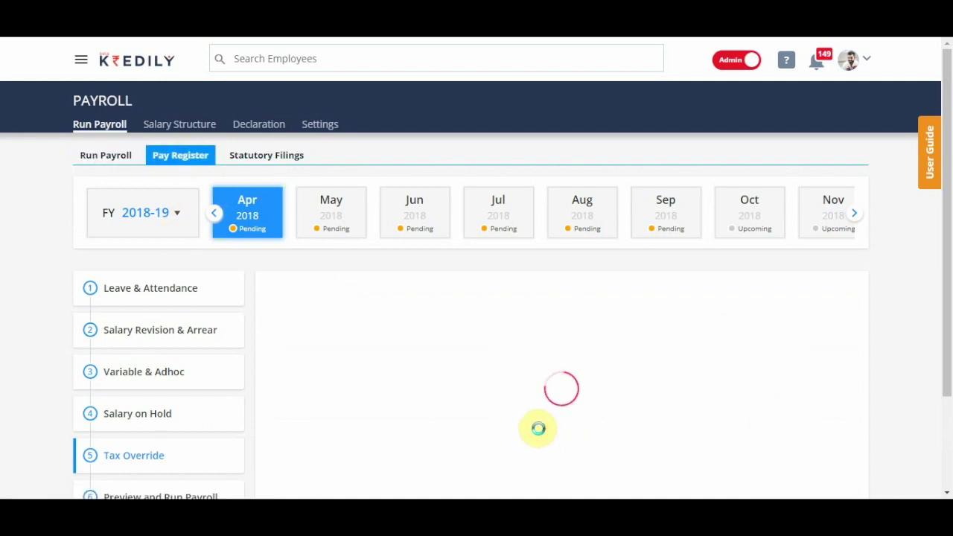
pyautogui.scroll(-2, 538, 434)
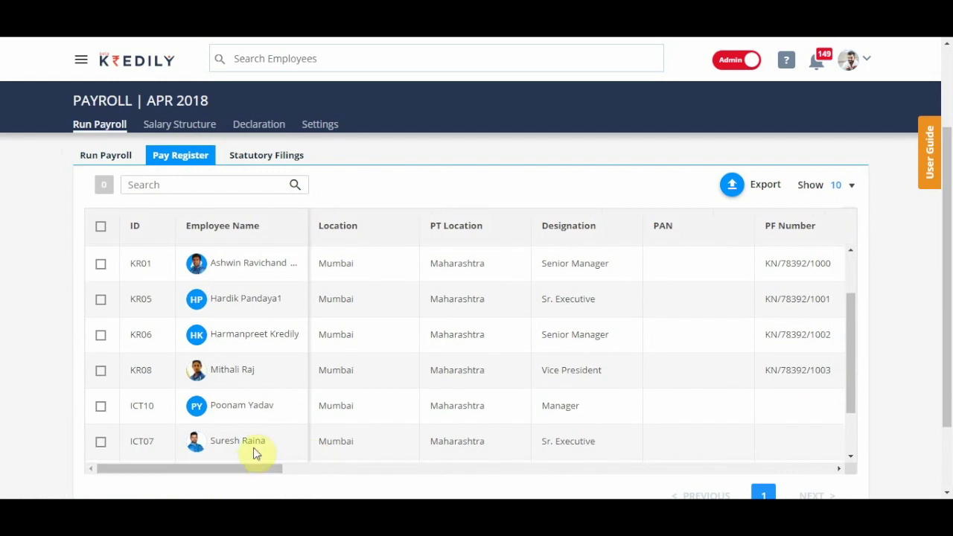
pyautogui.moveTo(260, 468); pyautogui.dragTo(816, 468)
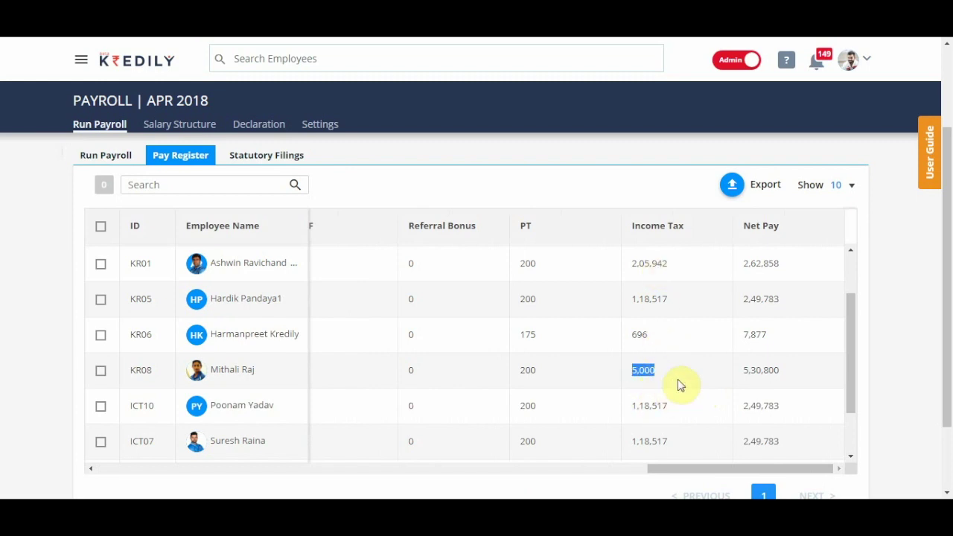
pyautogui.click(703, 467)
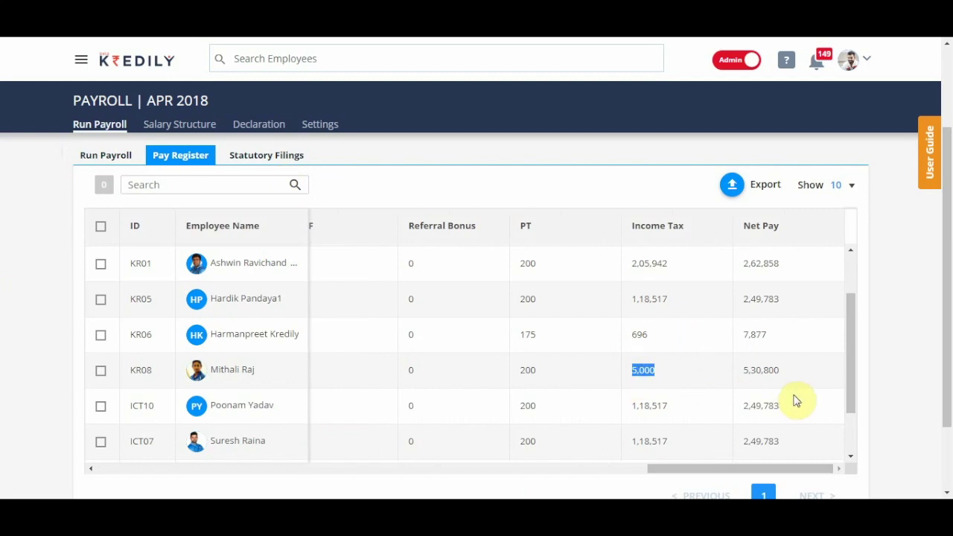
pyautogui.moveTo(738, 470); pyautogui.dragTo(843, 495)
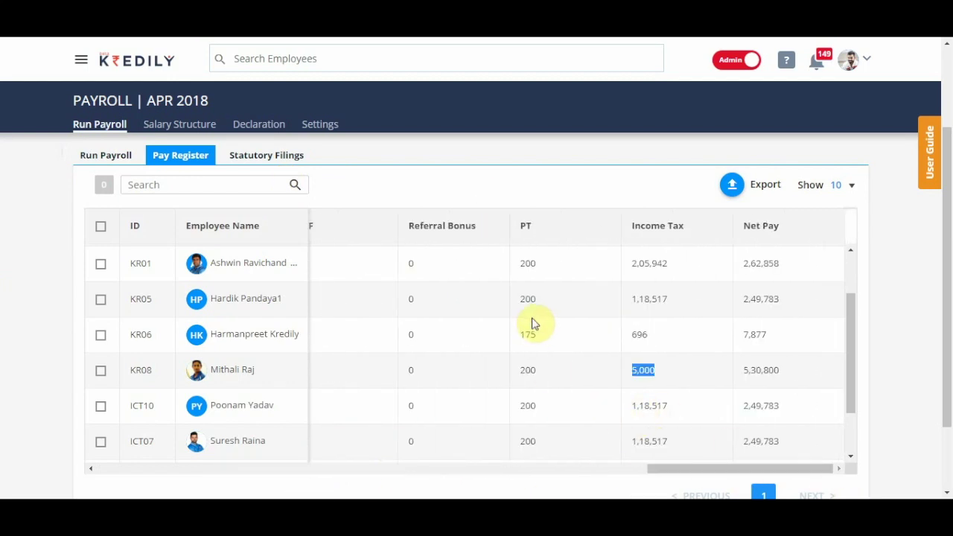
pyautogui.moveTo(737, 467); pyautogui.dragTo(159, 435)
pyautogui.scroll(5, 128, 350)
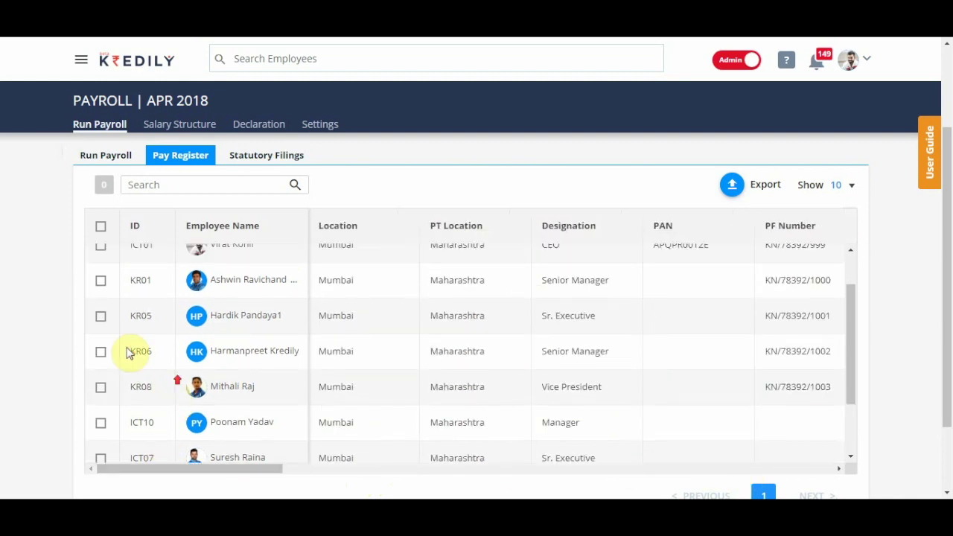
# Step: Return to the April 2018 Tax Override stage and view both its PT and income tax lists
pyautogui.click(73, 271)
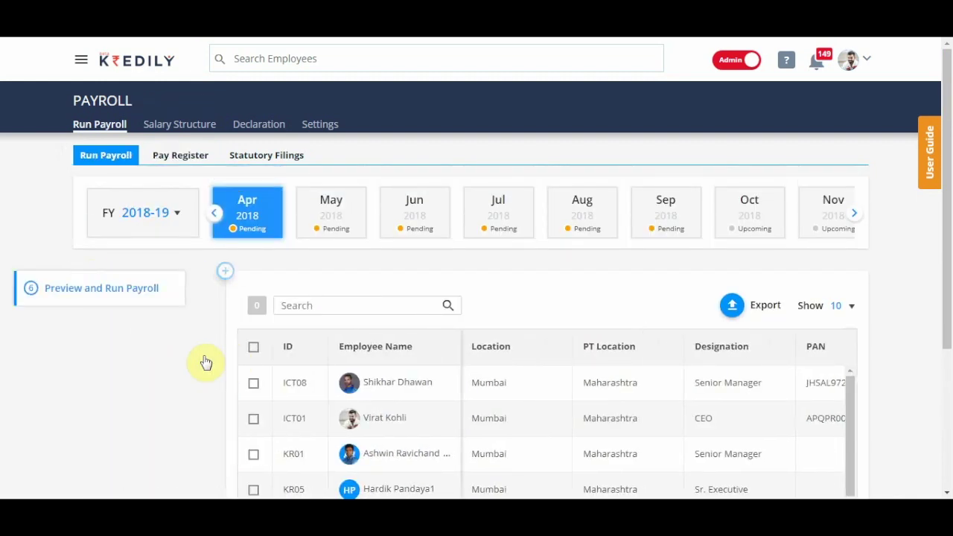
pyautogui.scroll(-1, 175, 450)
pyautogui.scroll(-1, 174, 450)
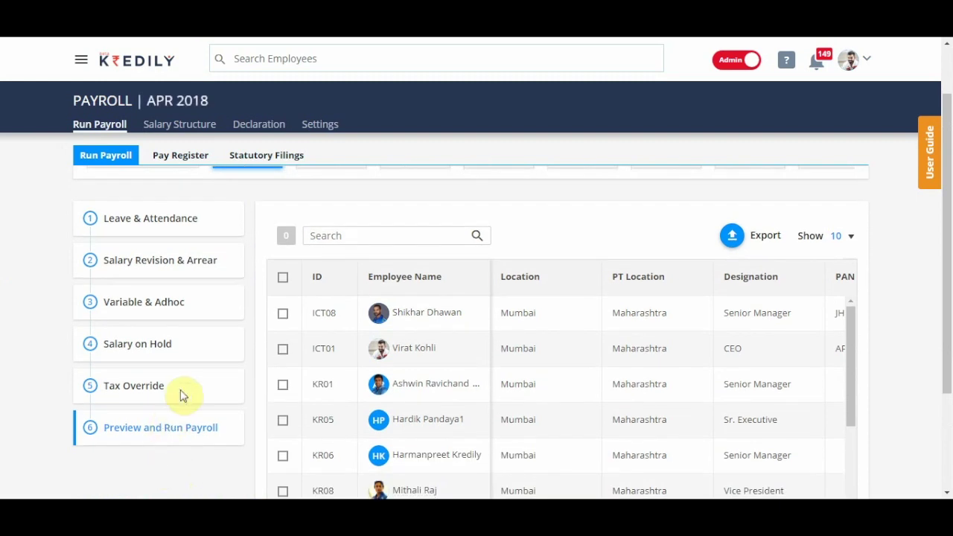
pyautogui.click(181, 395)
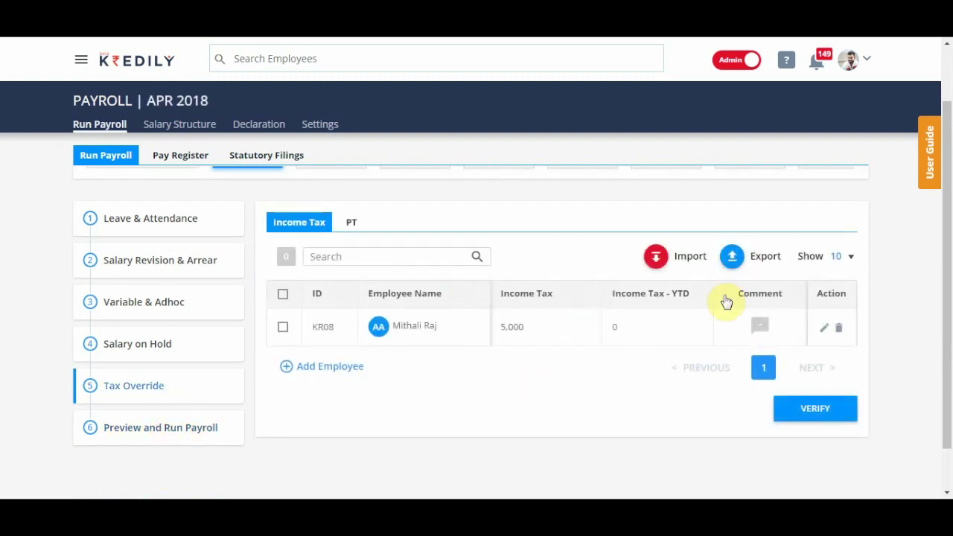
pyautogui.click(350, 221)
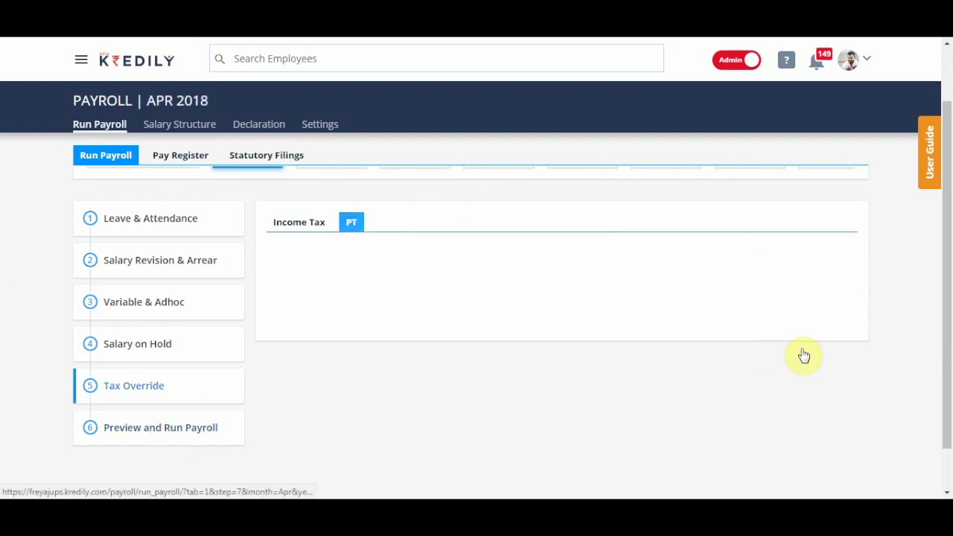
pyautogui.click(287, 222)
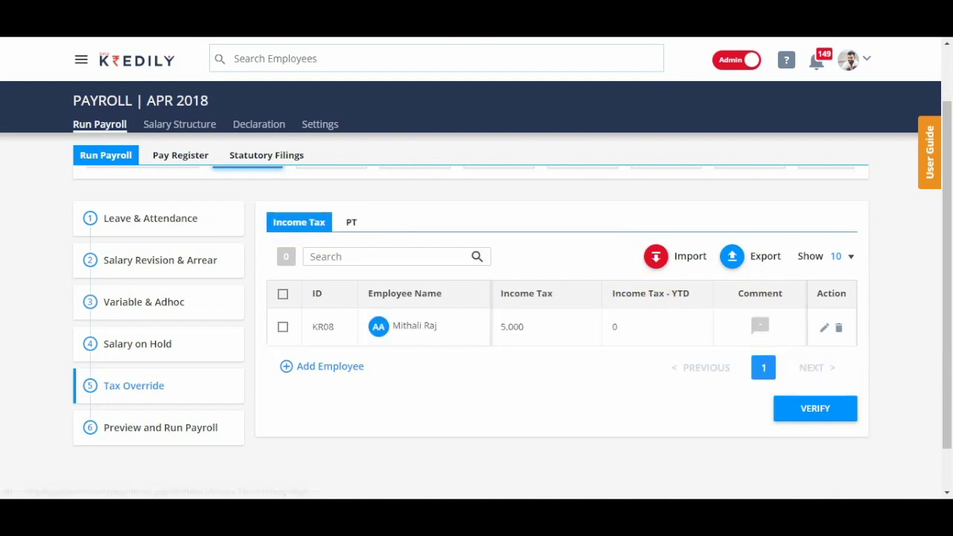
# Step: Review and verify the leave and attendance lists in the Leave & Attendance stage of the April 2018 payroll
pyautogui.click(184, 229)
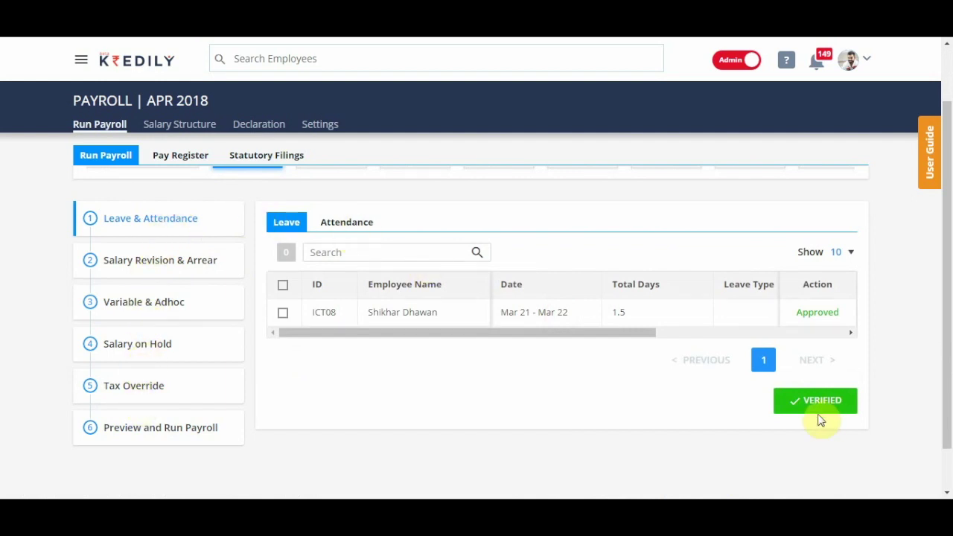
pyautogui.click(350, 222)
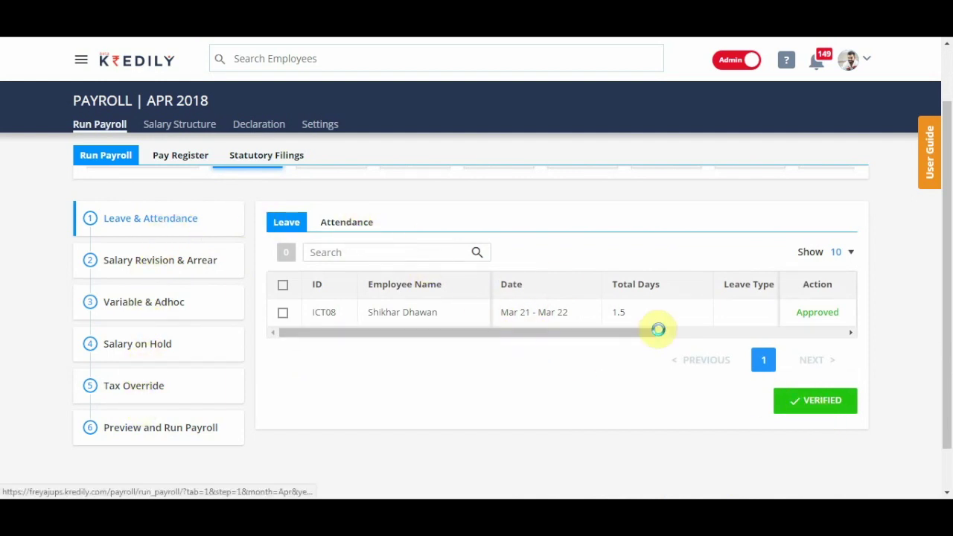
pyautogui.scroll(-3, 841, 387)
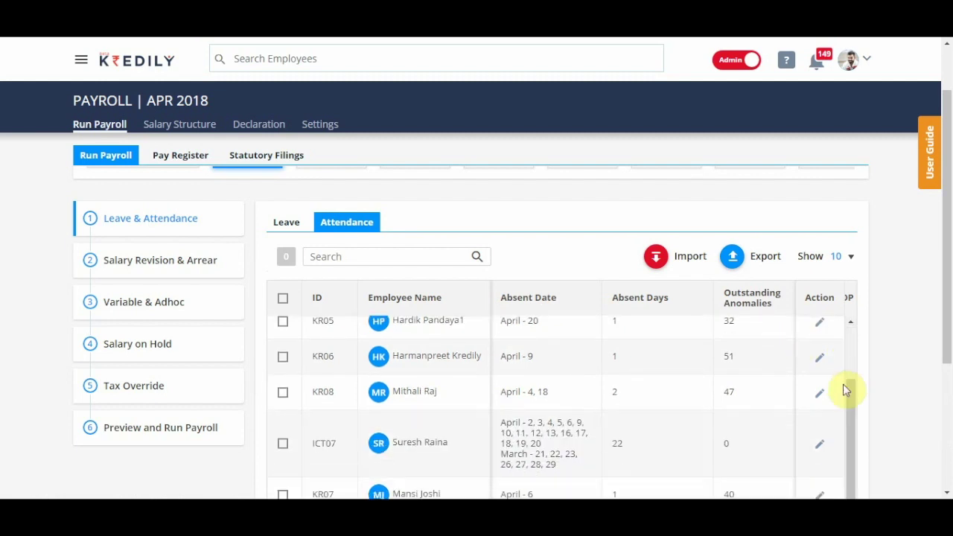
pyautogui.moveTo(948, 346); pyautogui.dragTo(948, 433)
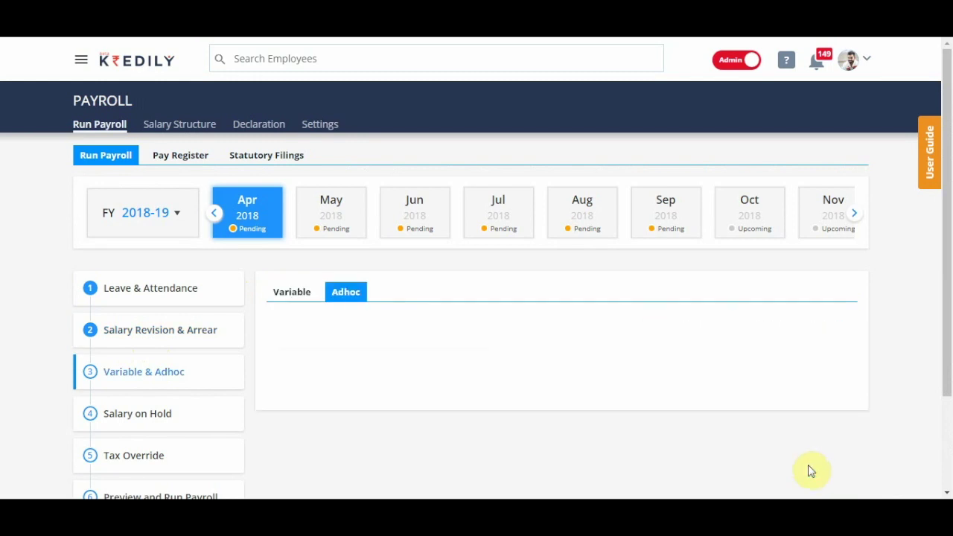
# Step: Verify the Adhoc, Salary on Hold and PT override lists of the April 2018 payroll
pyautogui.click(814, 490)
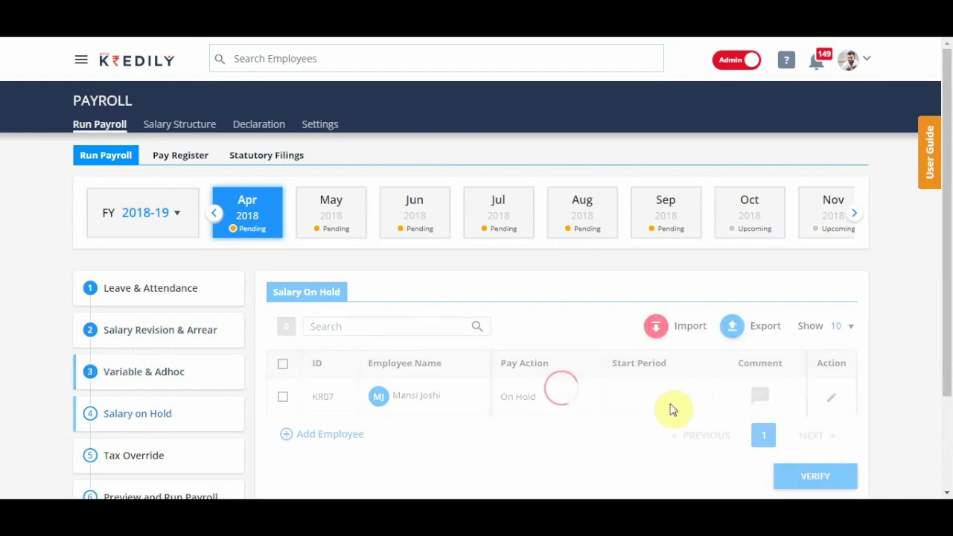
pyautogui.click(808, 477)
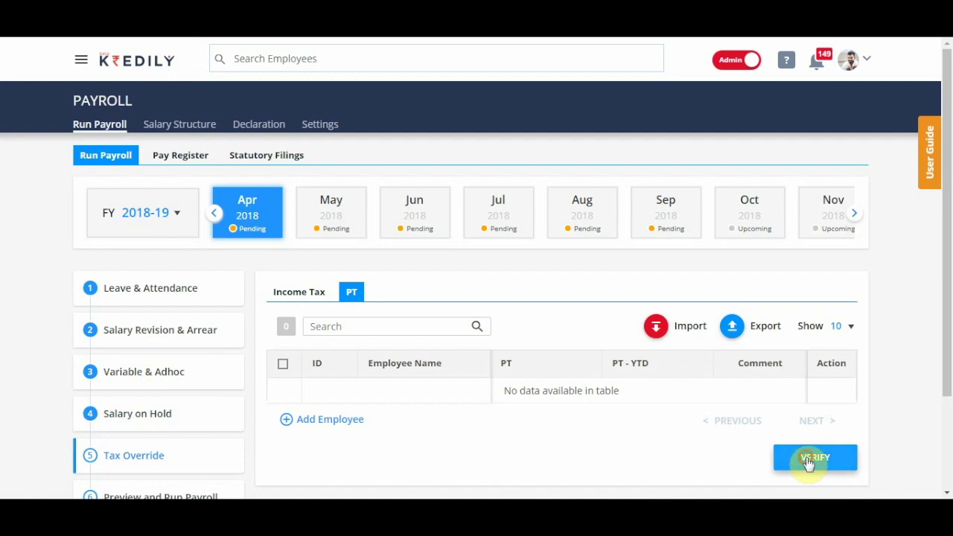
pyautogui.click(809, 460)
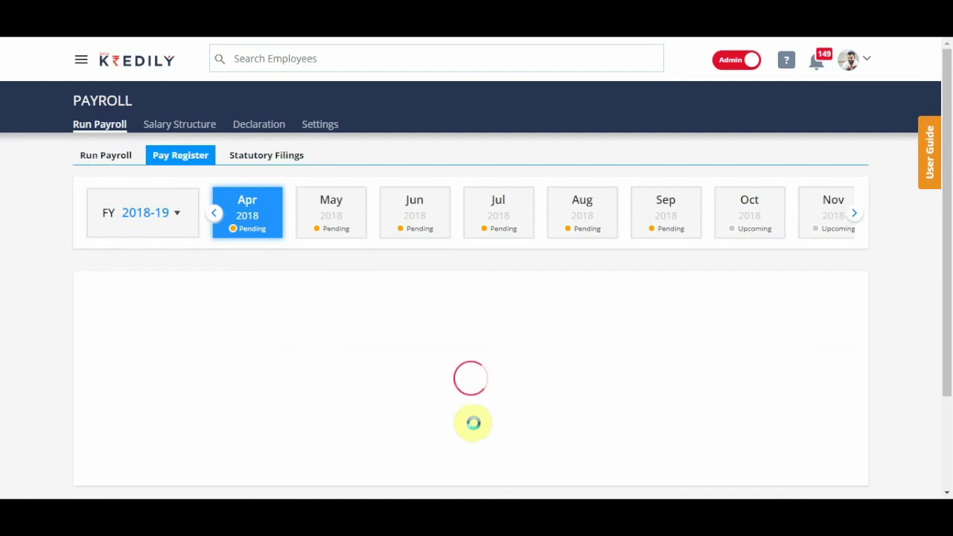
# Step: Examine the VPF, referral bonus, PT, income tax and net pay columns for all employees in the verified April 2018 pay register
pyautogui.scroll(-1, 457, 351)
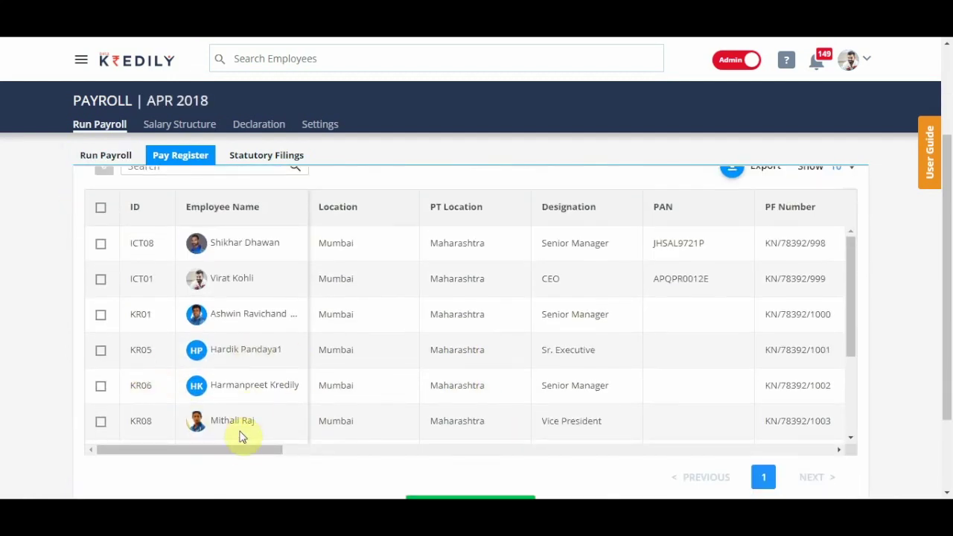
pyautogui.moveTo(238, 448); pyautogui.dragTo(815, 453)
pyautogui.scroll(2, 617, 374)
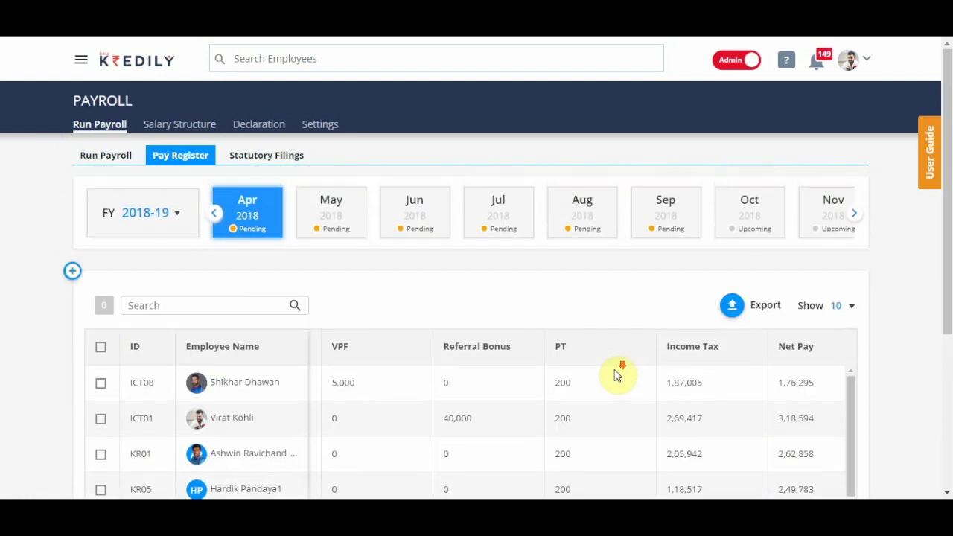
pyautogui.scroll(-2, 615, 375)
pyautogui.scroll(-2, 52, 350)
pyautogui.scroll(2, 108, 261)
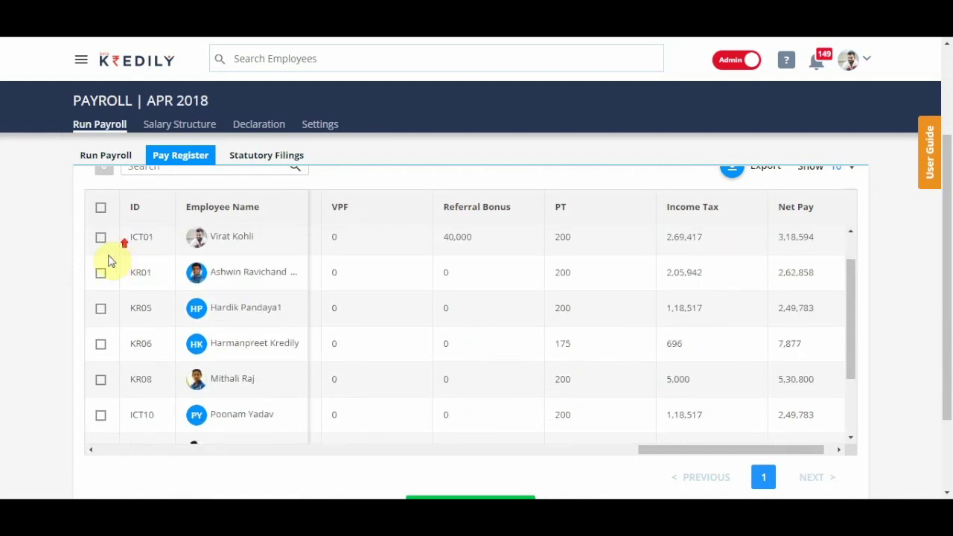
pyautogui.scroll(1, 108, 260)
pyautogui.scroll(3, 117, 259)
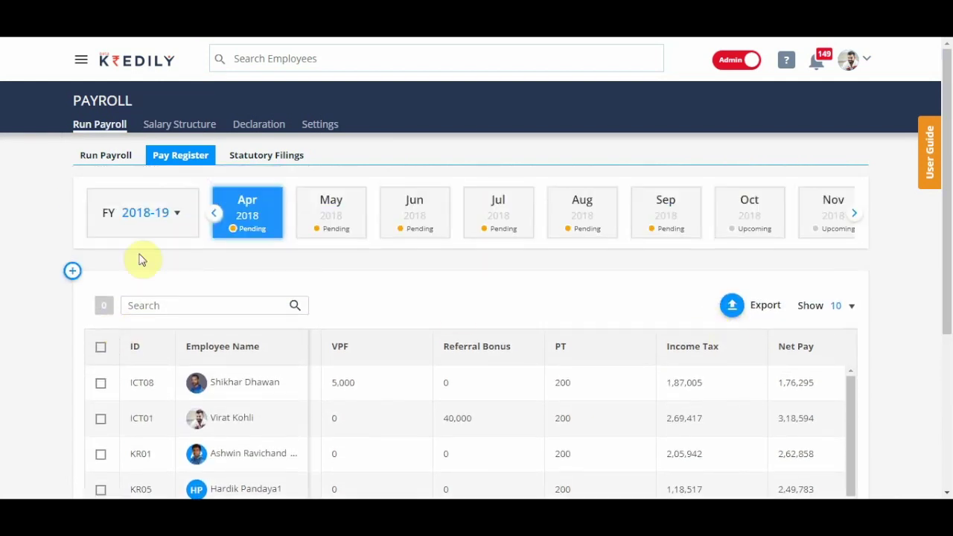
# Step: Add a second employee, a Senior Manager, to the April 2018 income tax overrides with an income tax amount and save the entry
pyautogui.click(71, 273)
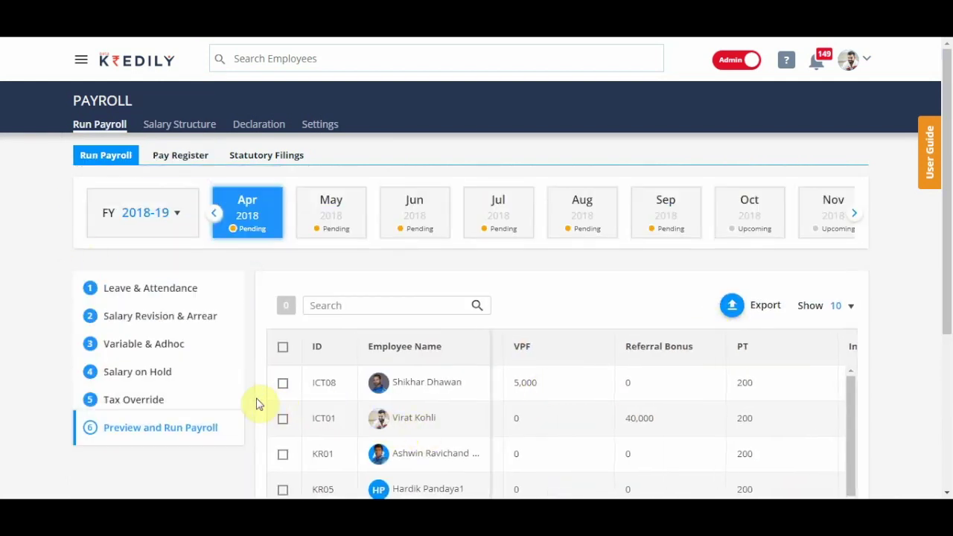
pyautogui.scroll(-1, 179, 379)
pyautogui.click(147, 388)
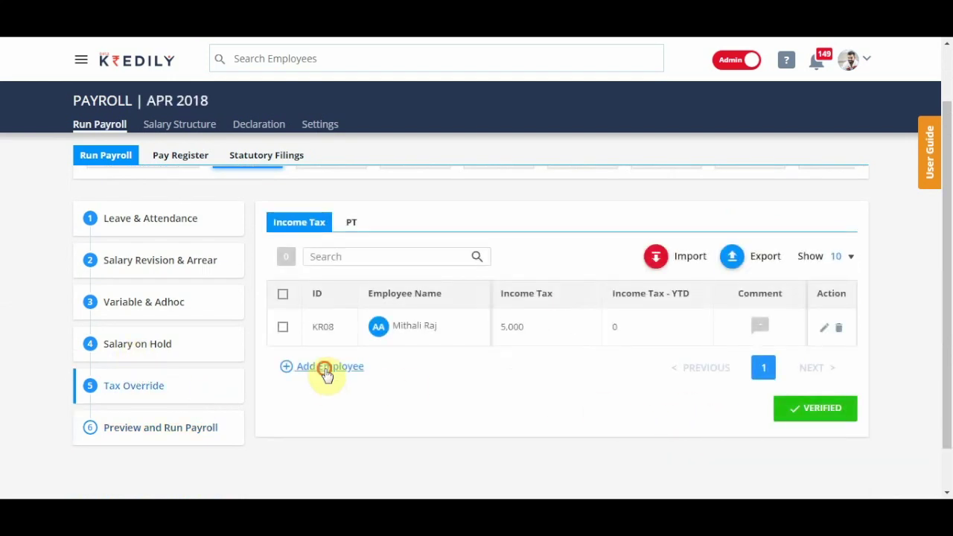
pyautogui.click(325, 370)
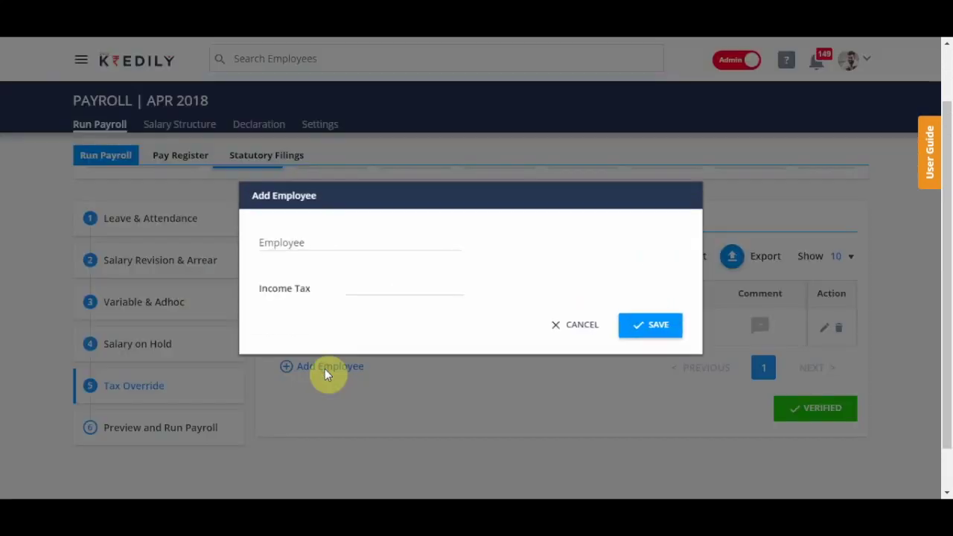
pyautogui.click(377, 250)
pyautogui.write('a')
pyautogui.click(311, 301)
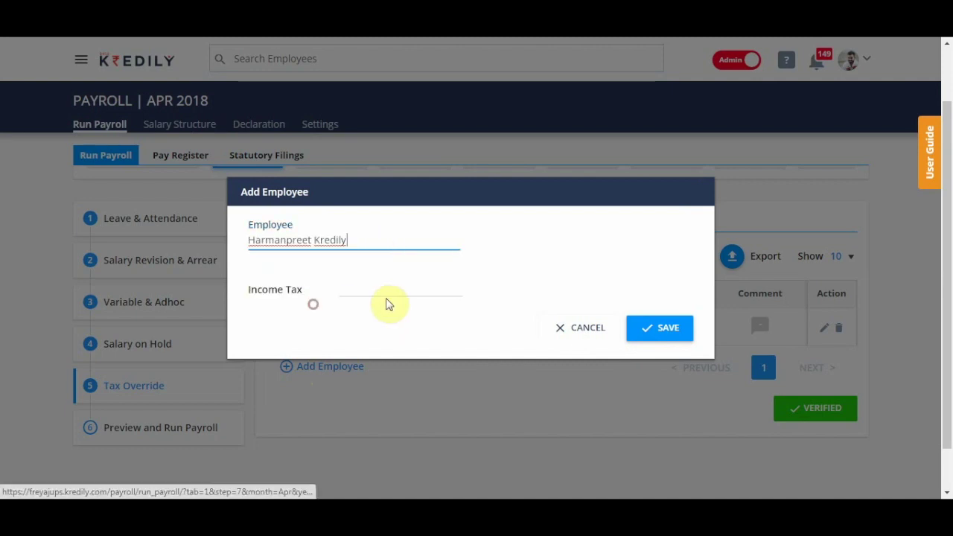
pyautogui.click(390, 290)
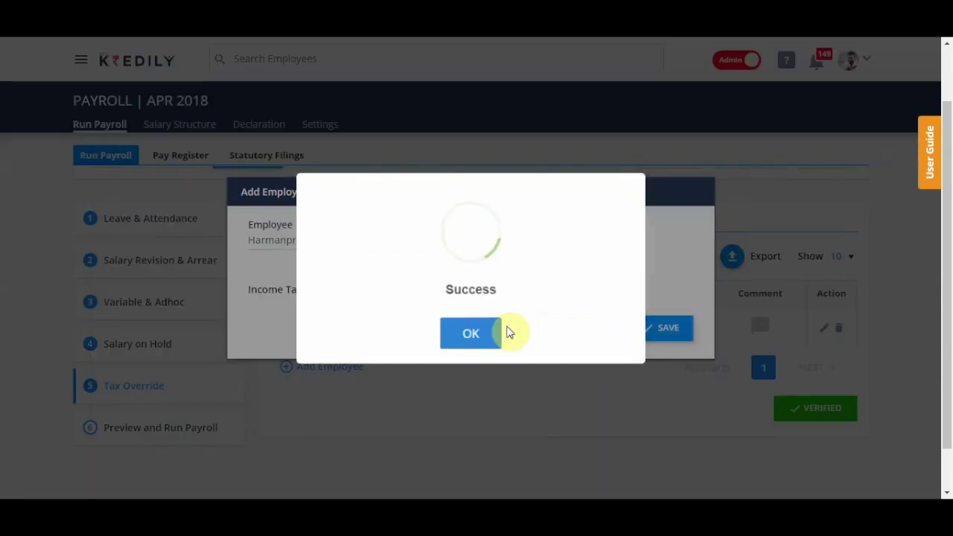
# Step: Preview the April 2018 payroll and examine the pay register's working days, LOP, earnings, deductions, income tax and net pay columns for all employees
pyautogui.click(479, 333)
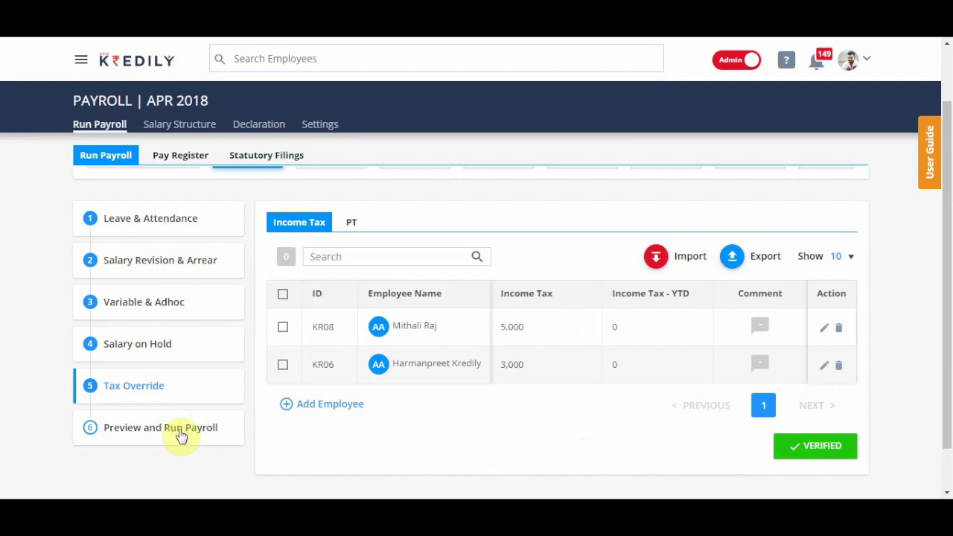
pyautogui.click(179, 435)
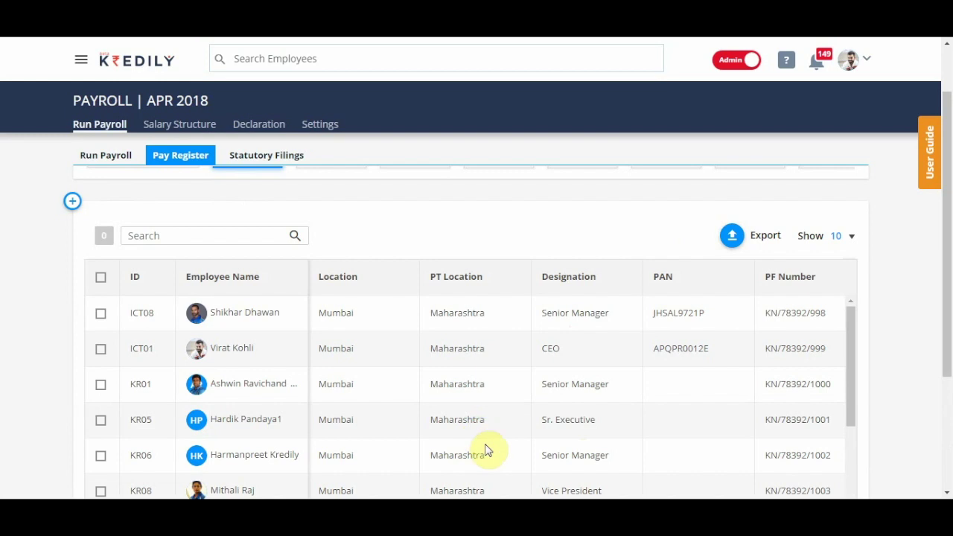
pyautogui.hscroll(15, 485, 450)
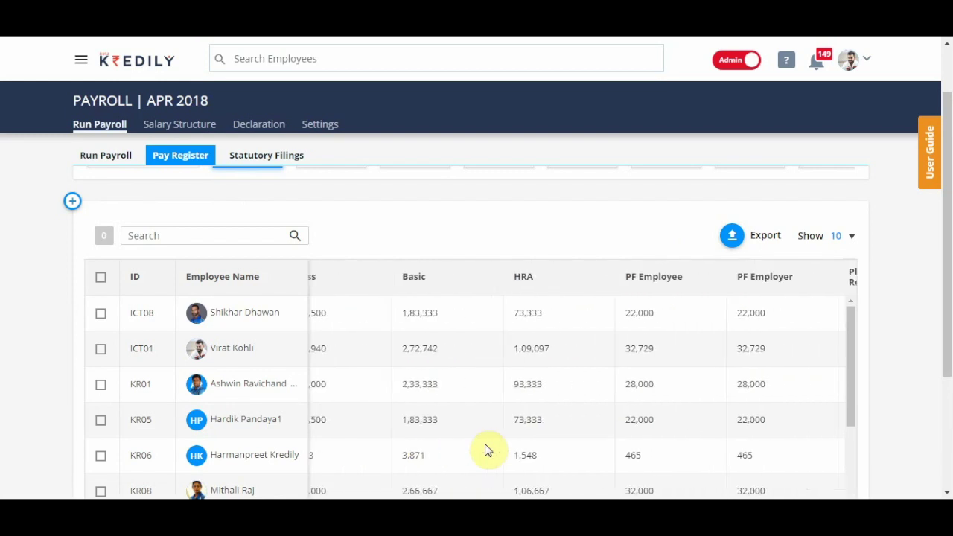
pyautogui.hscroll(10, 484, 449)
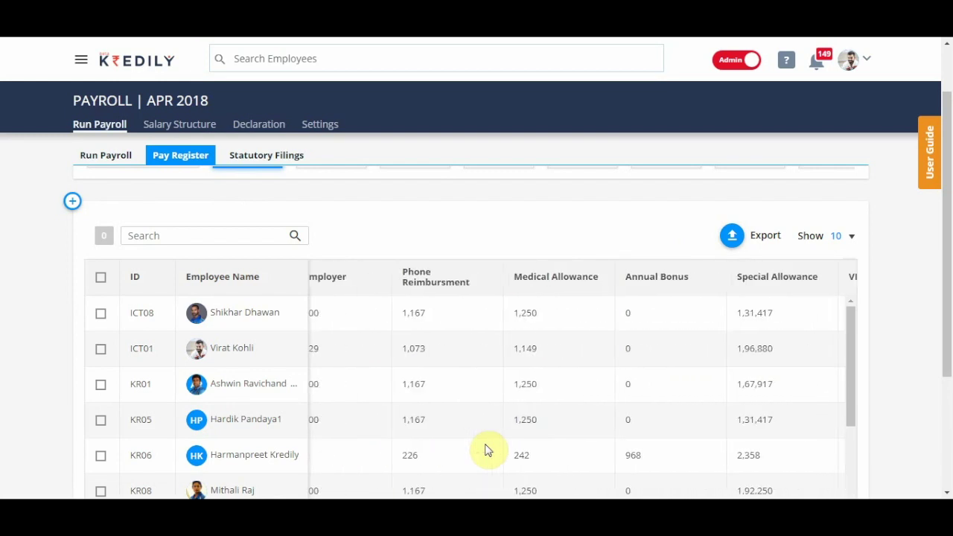
pyautogui.hscroll(10, 485, 450)
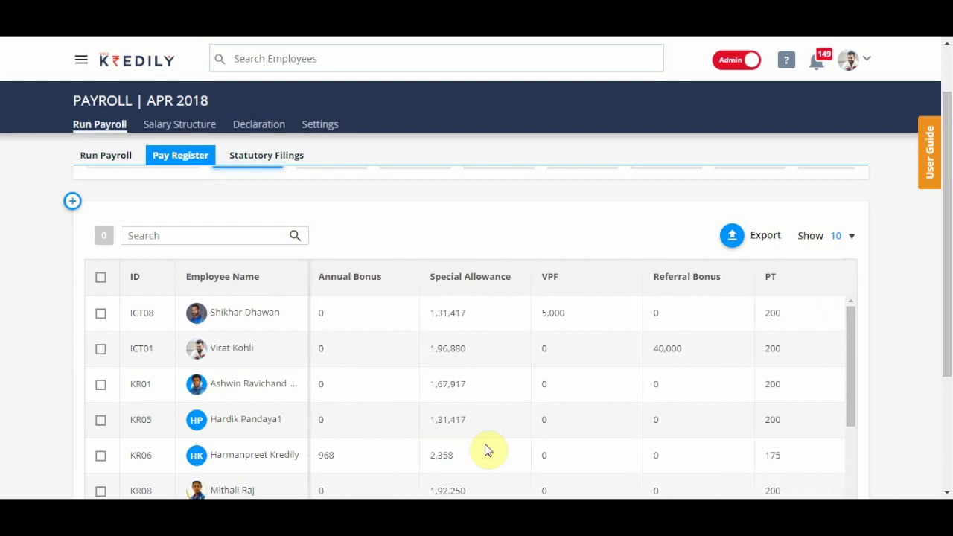
pyautogui.hscroll(6, 484, 449)
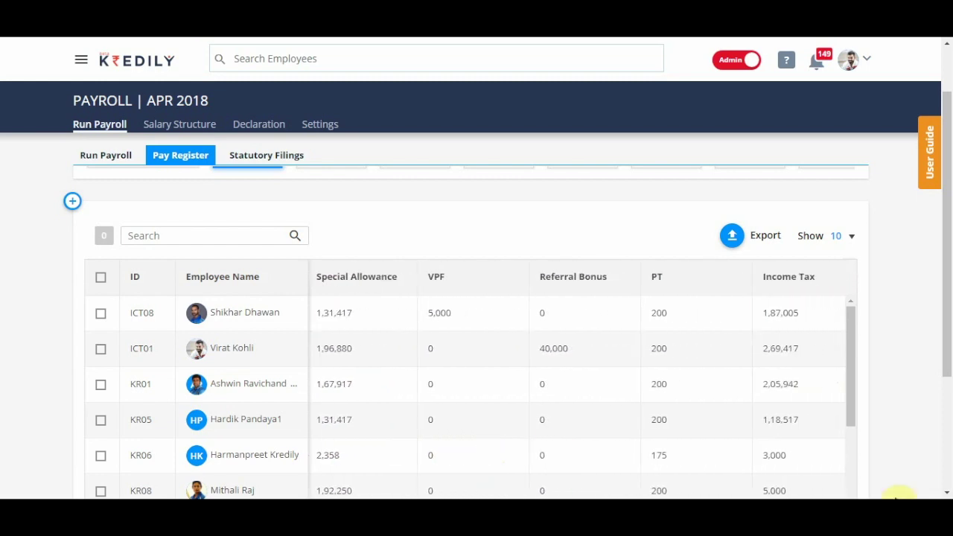
pyautogui.hscroll(1, 747, 466)
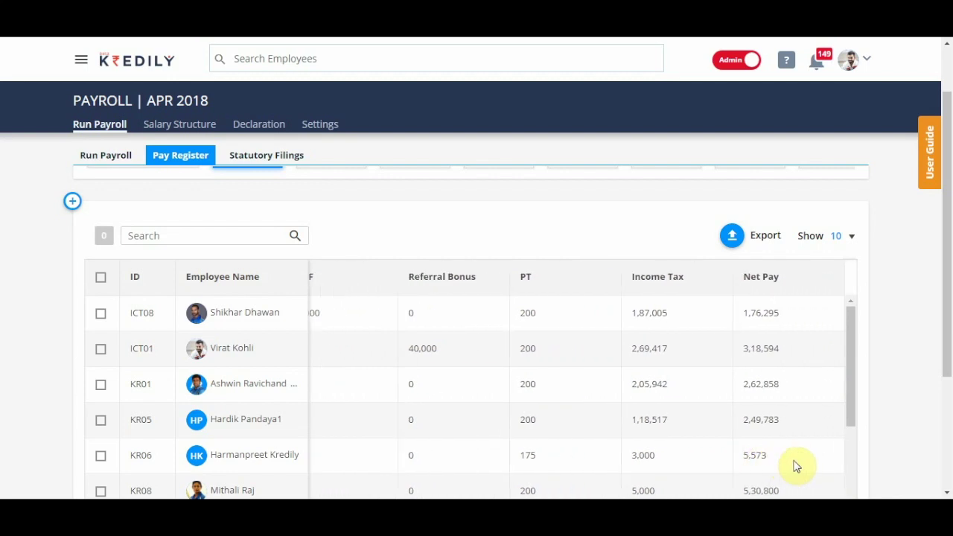
pyautogui.scroll(-2, 642, 386)
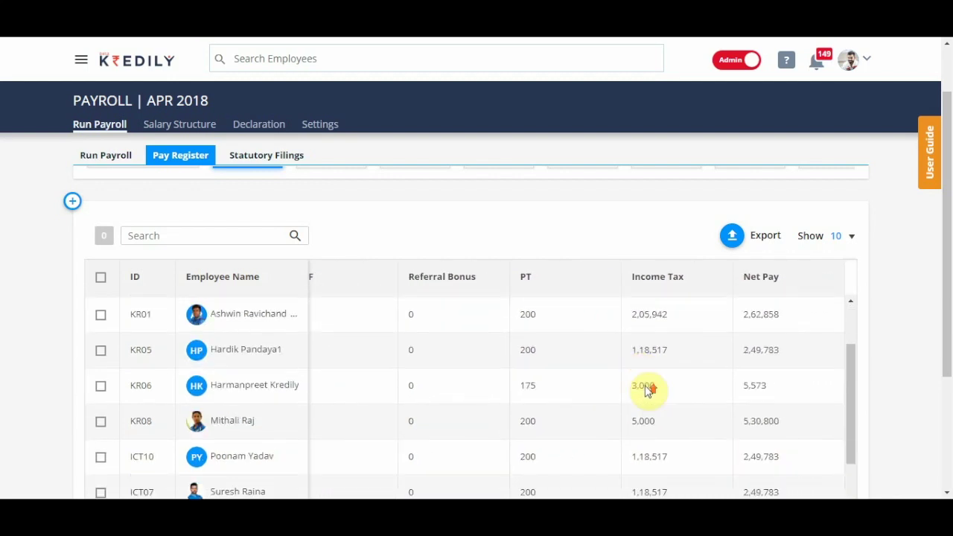
pyautogui.scroll(2, 595, 379)
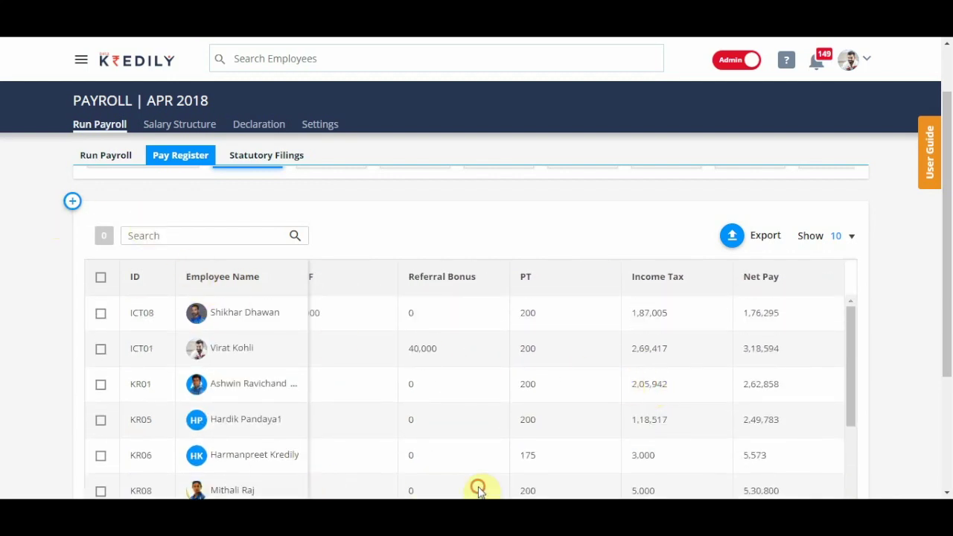
pyautogui.hscroll(-10, 479, 492)
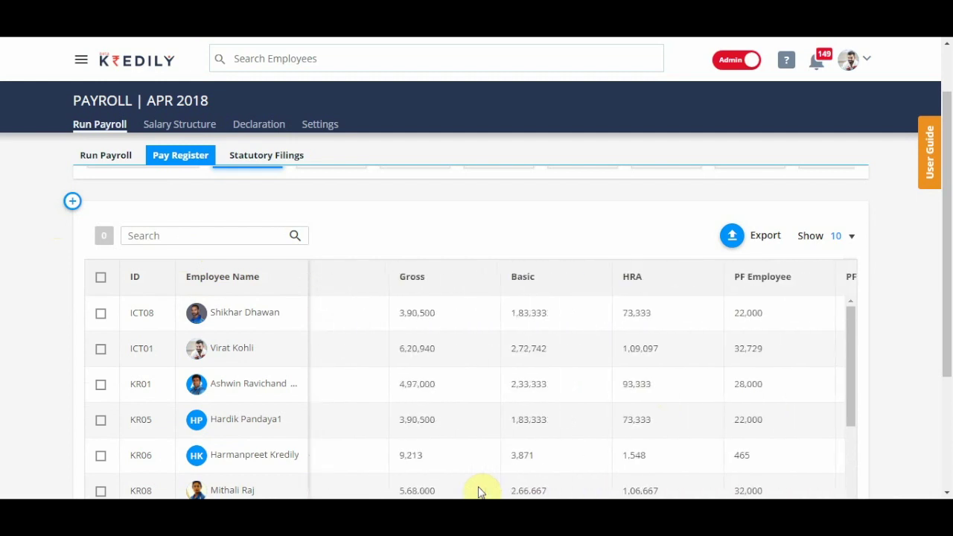
pyautogui.hscroll(-3, 480, 492)
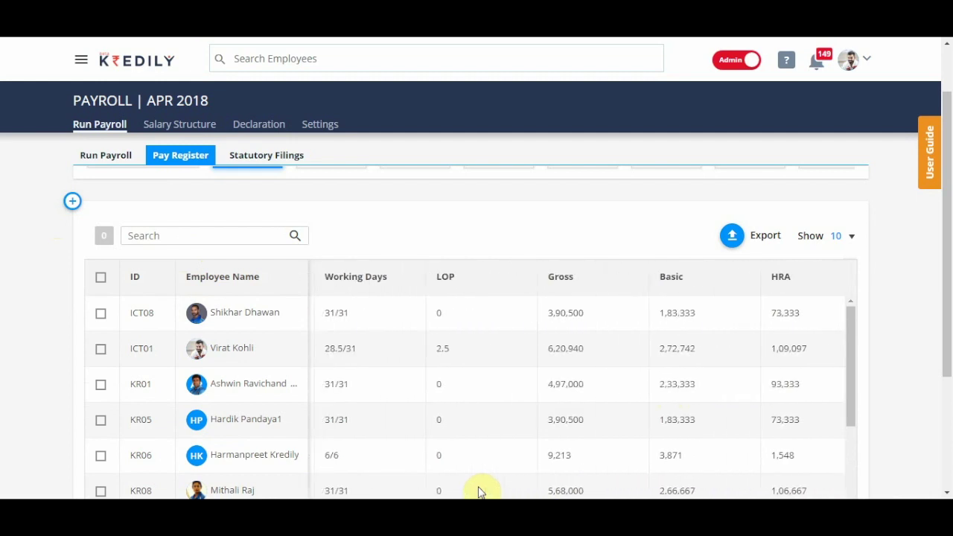
pyautogui.hscroll(3, 479, 492)
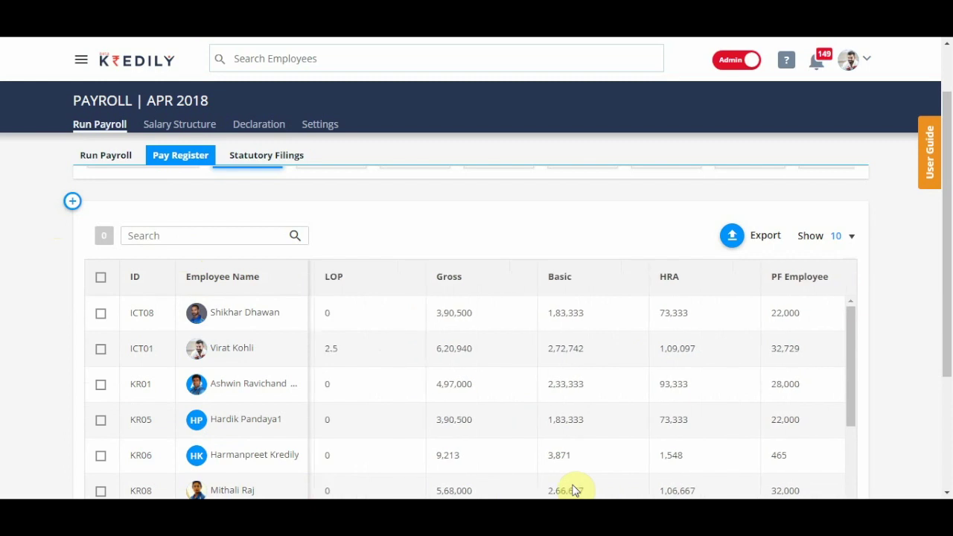
pyautogui.scroll(-1, 573, 491)
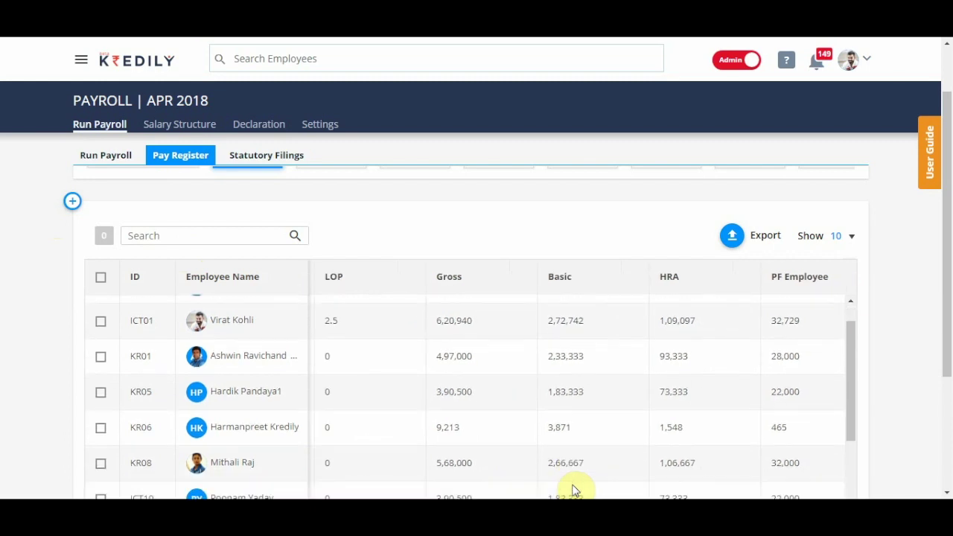
# Step: Bring back the payroll stage list and recheck the Salary on Hold, income tax override and PT override lists
pyautogui.click(67, 201)
pyautogui.scroll(-2, 432, 372)
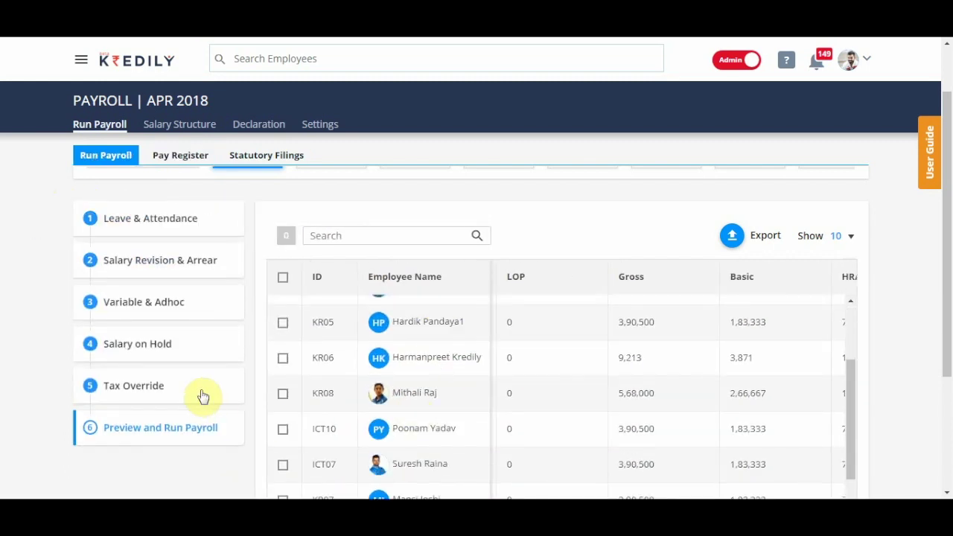
pyautogui.click(154, 395)
pyautogui.click(156, 336)
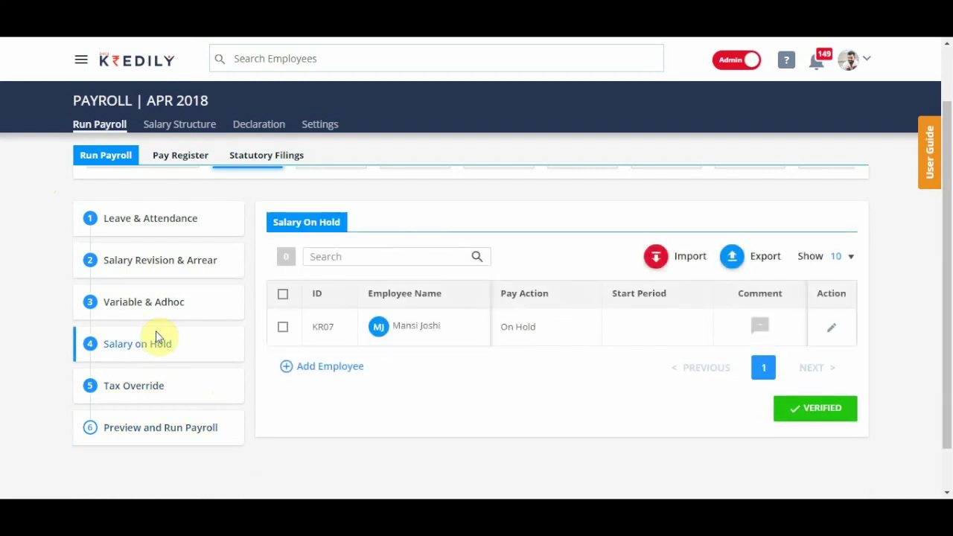
pyautogui.click(147, 391)
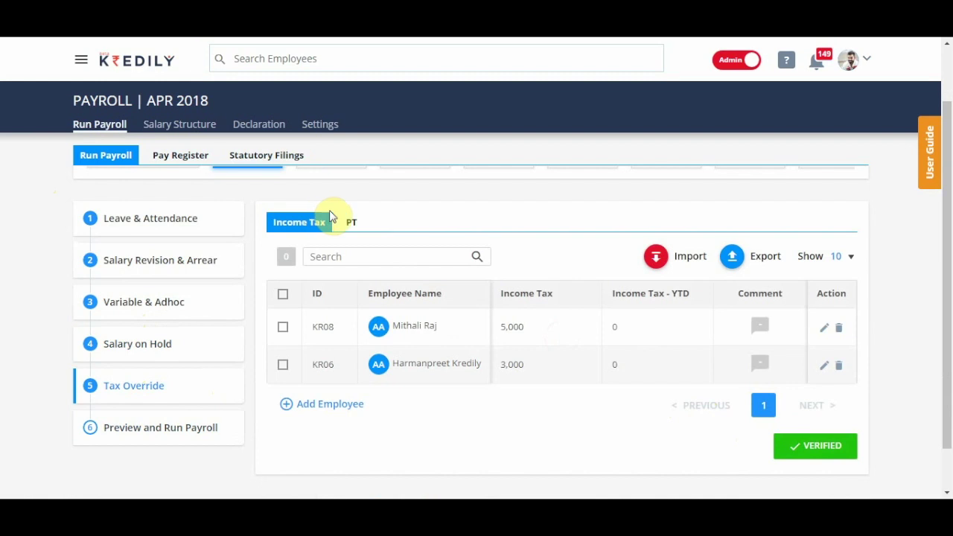
pyautogui.click(355, 225)
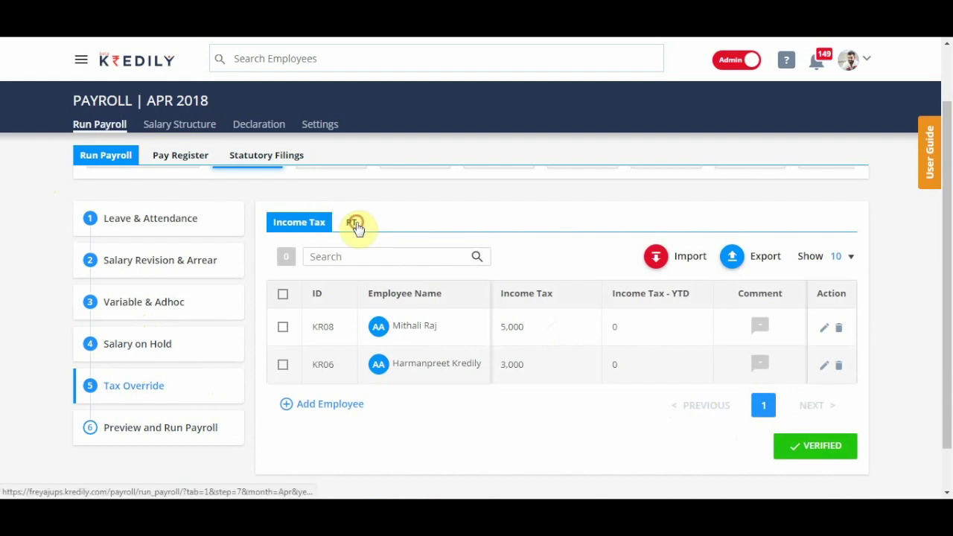
# Step: Return to the April 2018 payroll preview and review the pay register from attendance through gross, basic, PF and allowance columns
pyautogui.click(162, 429)
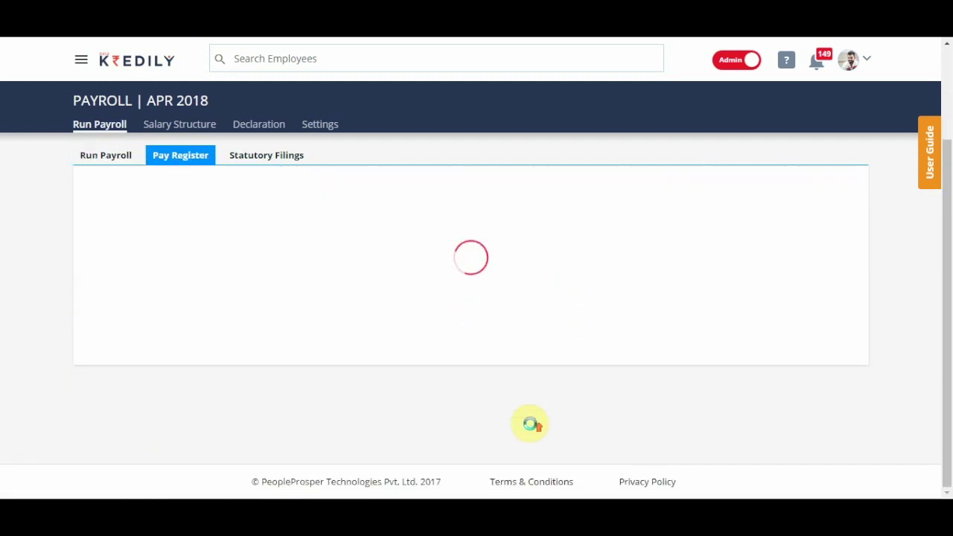
pyautogui.scroll(-2, 529, 425)
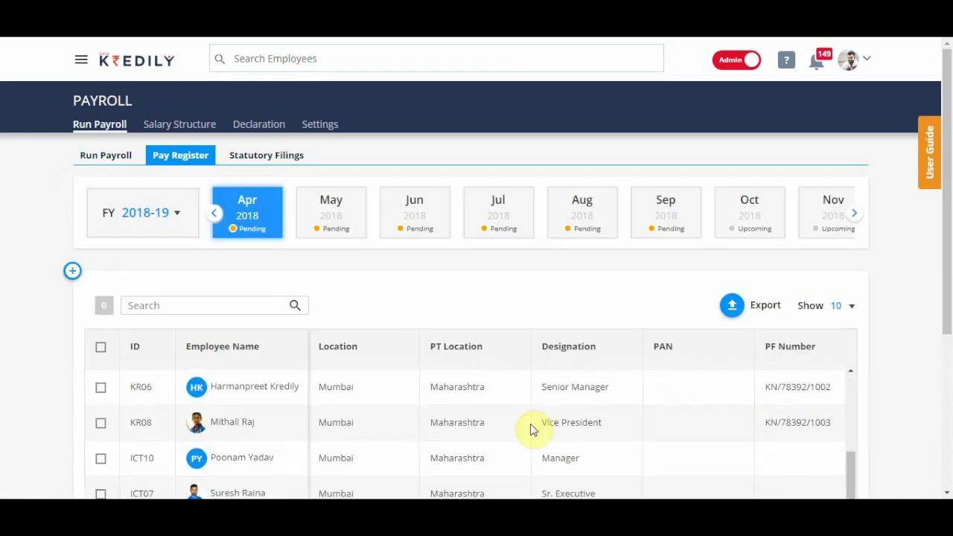
pyautogui.moveTo(950, 214); pyautogui.dragTo(861, 215)
pyautogui.click(850, 320)
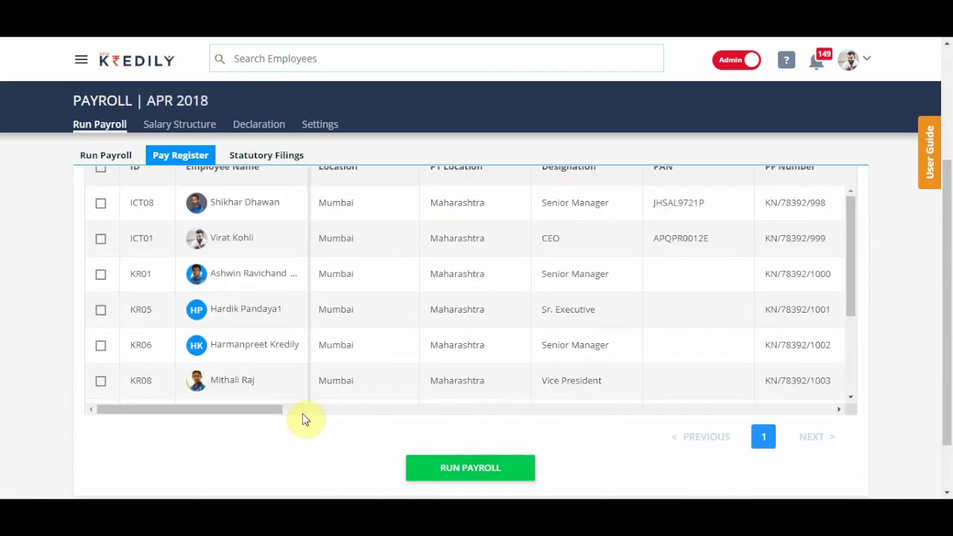
pyautogui.moveTo(274, 412); pyautogui.dragTo(496, 410)
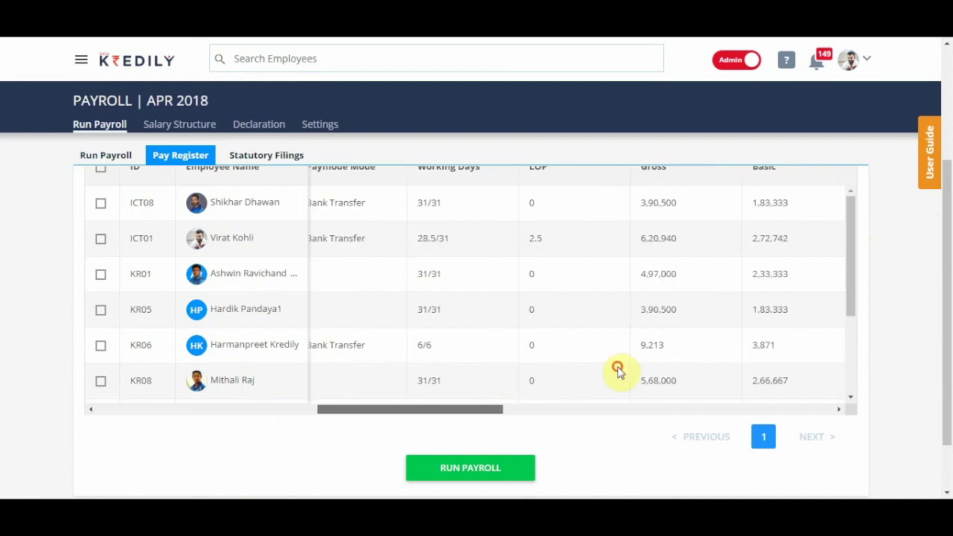
pyautogui.hscroll(3, 617, 370)
pyautogui.scroll(5, 682, 372)
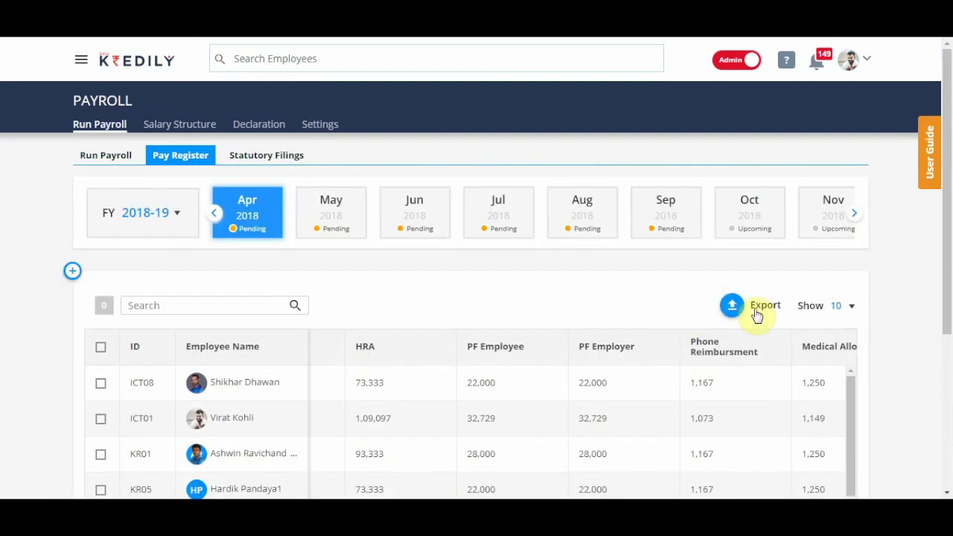
pyautogui.scroll(-5, 630, 369)
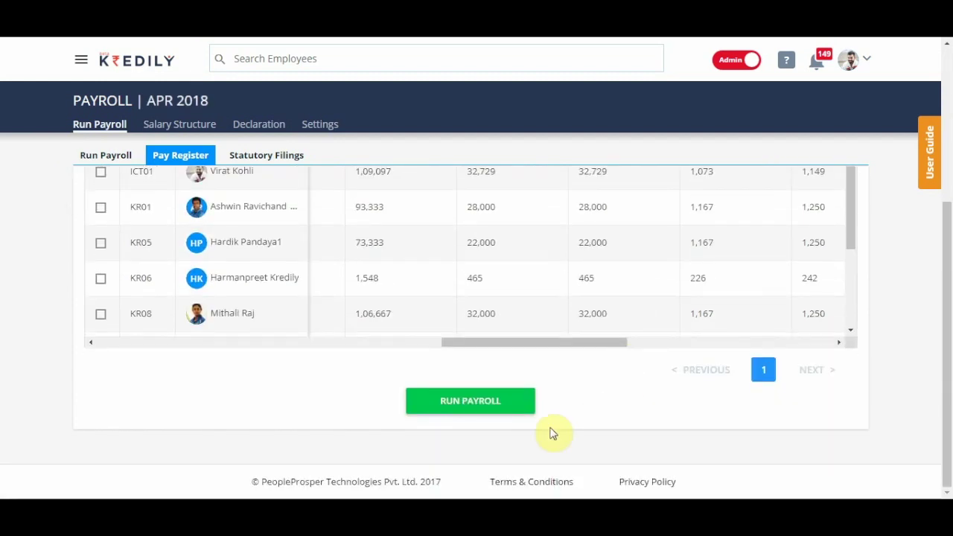
# Step: Run the April 2018 payroll, declaring the payroll data verified and confirming the run
pyautogui.click(478, 402)
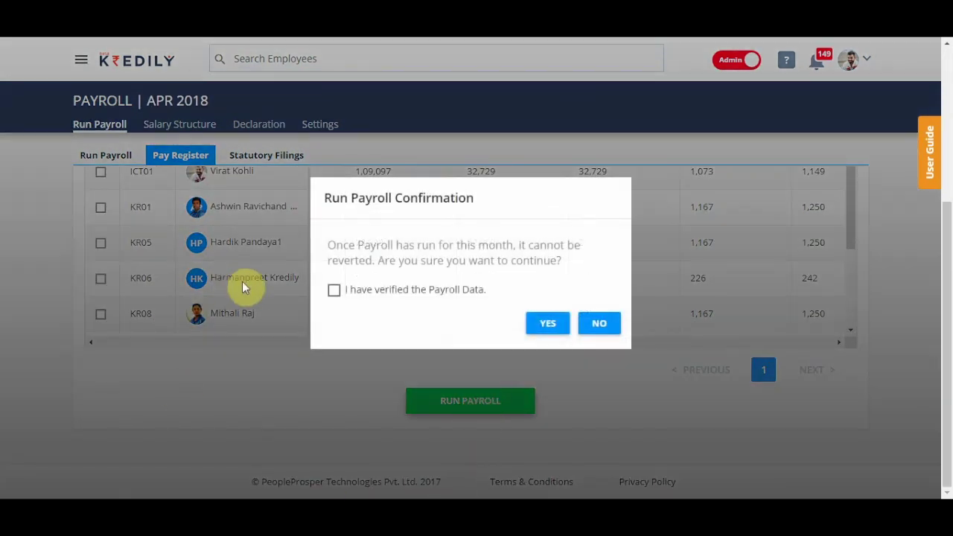
pyautogui.click(332, 292)
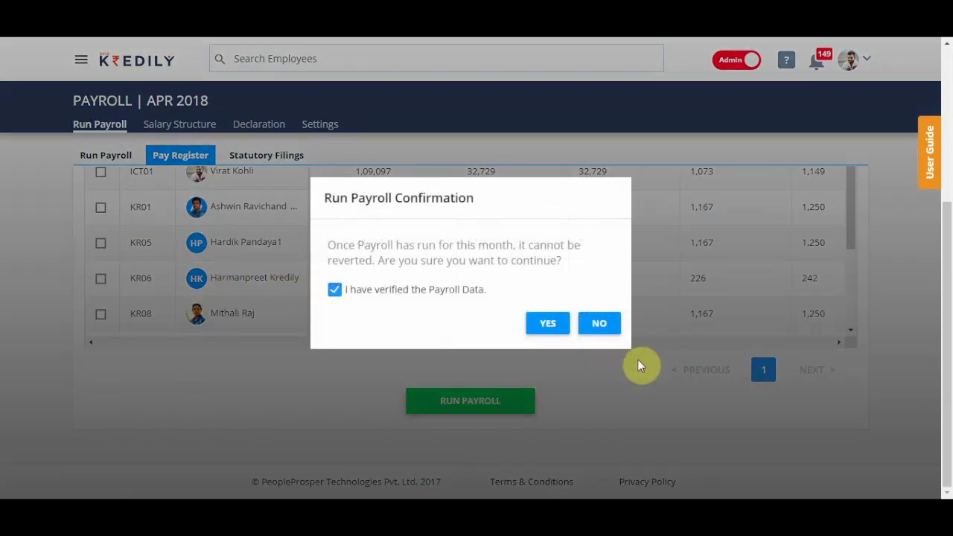
pyautogui.click(546, 322)
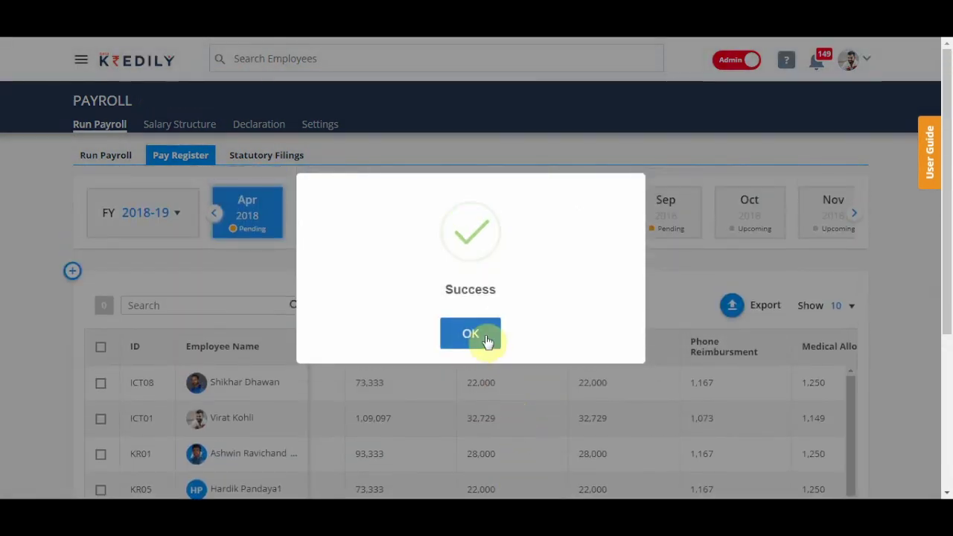
pyautogui.click(471, 334)
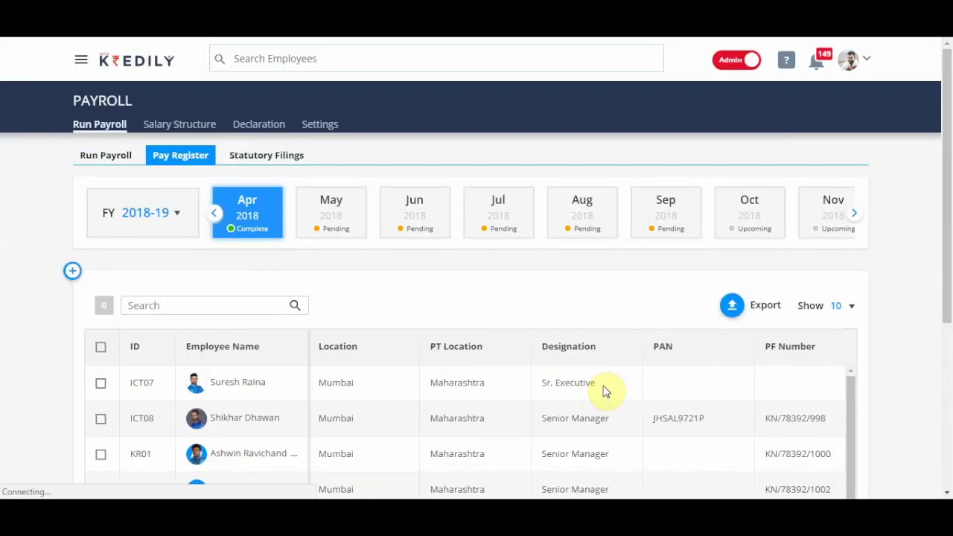
# Step: Generate the payslips for all employees from the completed April 2018 pay register
pyautogui.scroll(-2, 605, 391)
pyautogui.scroll(-1, 605, 391)
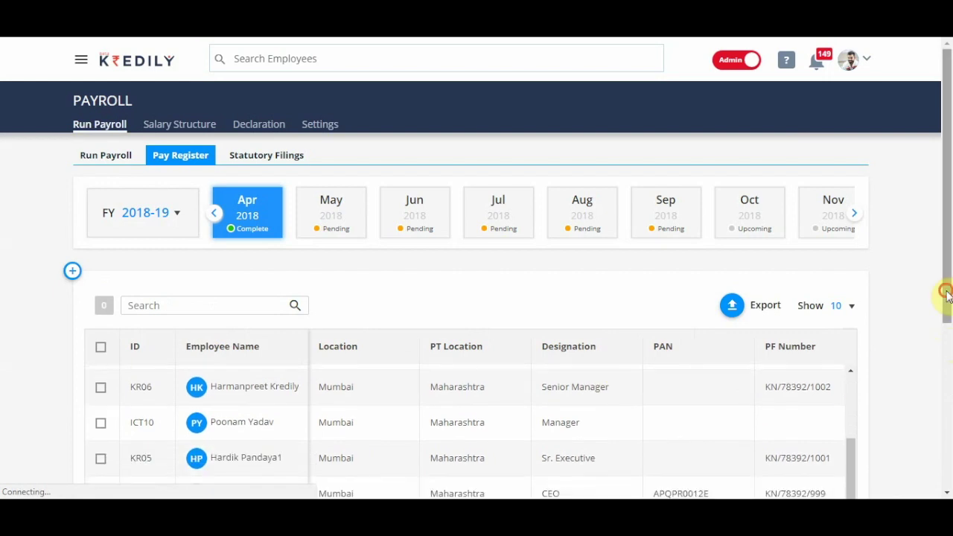
pyautogui.moveTo(946, 291); pyautogui.dragTo(949, 326)
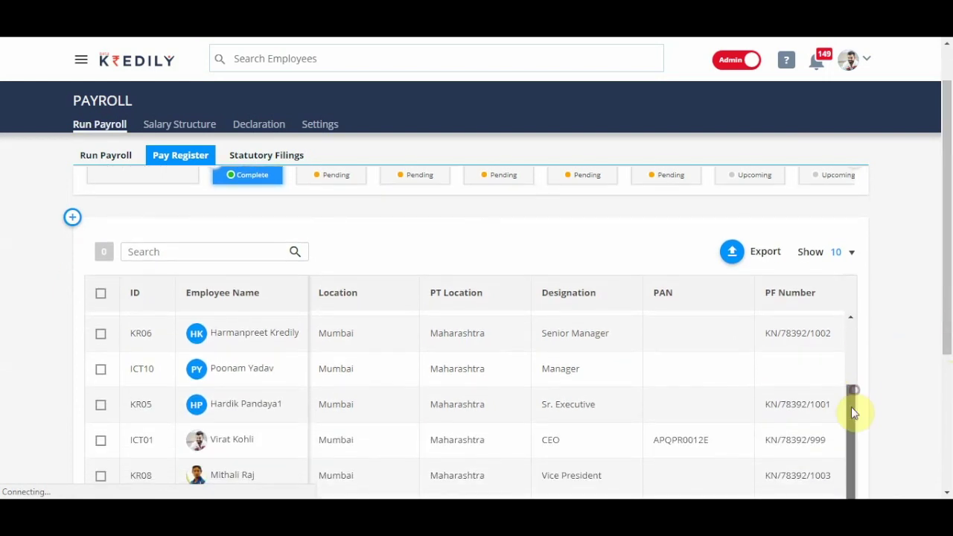
pyautogui.moveTo(853, 412)
pyautogui.mouseDown()
pyautogui.moveTo(853, 319)
pyautogui.moveTo(856, 421)
pyautogui.mouseUp()
pyautogui.moveTo(946, 319); pyautogui.dragTo(948, 390)
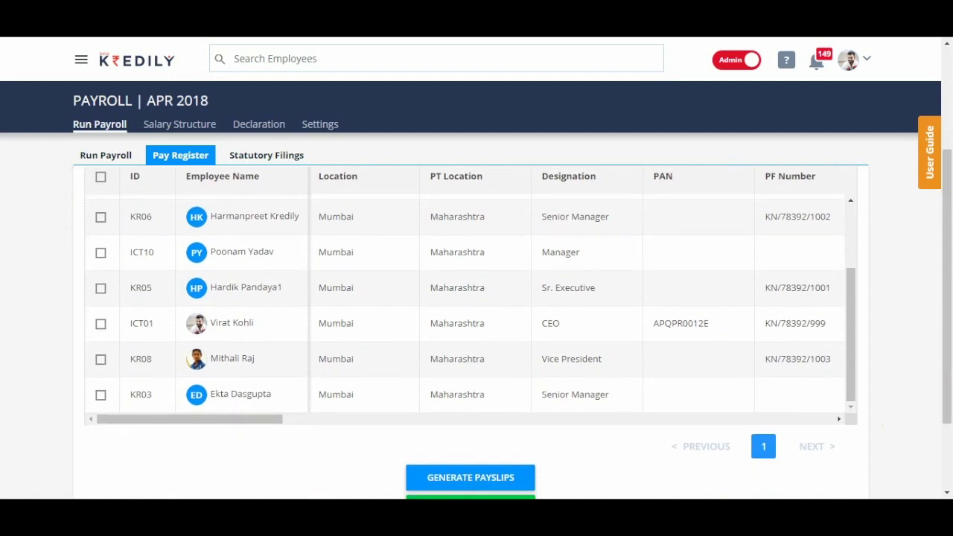
pyautogui.click(437, 487)
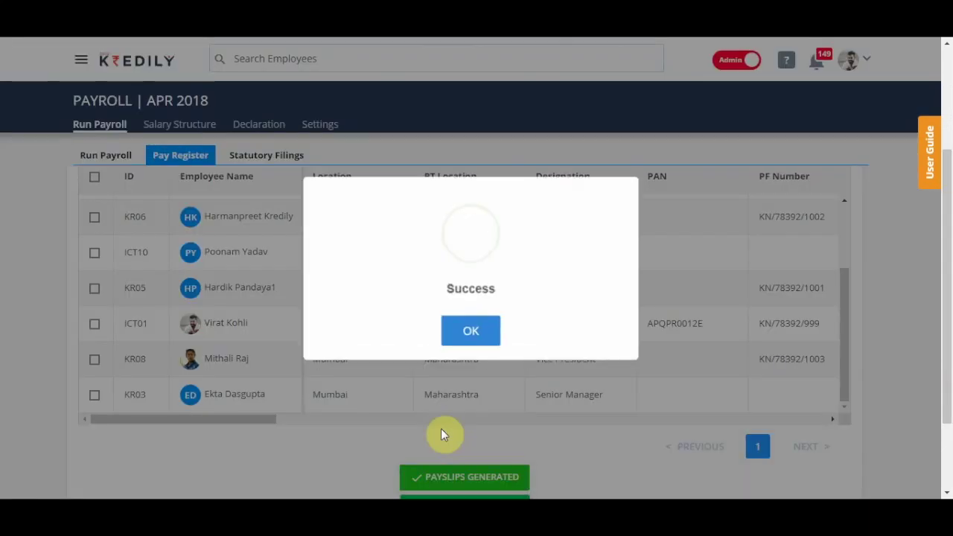
pyautogui.click(468, 333)
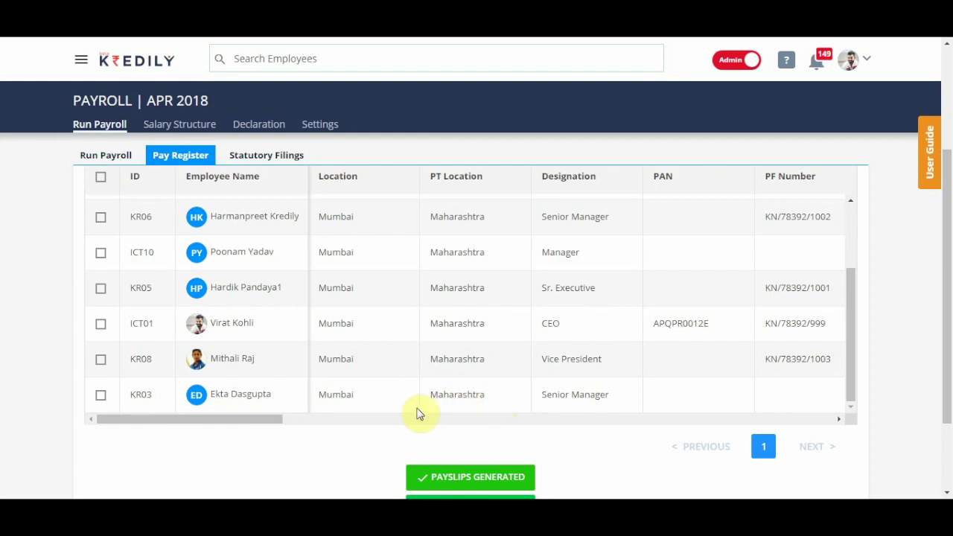
# Step: View the CEO's April 2018 payslip in the user view, reading through its employee details, earnings, deductions and net pay
pyautogui.scroll(3, 521, 454)
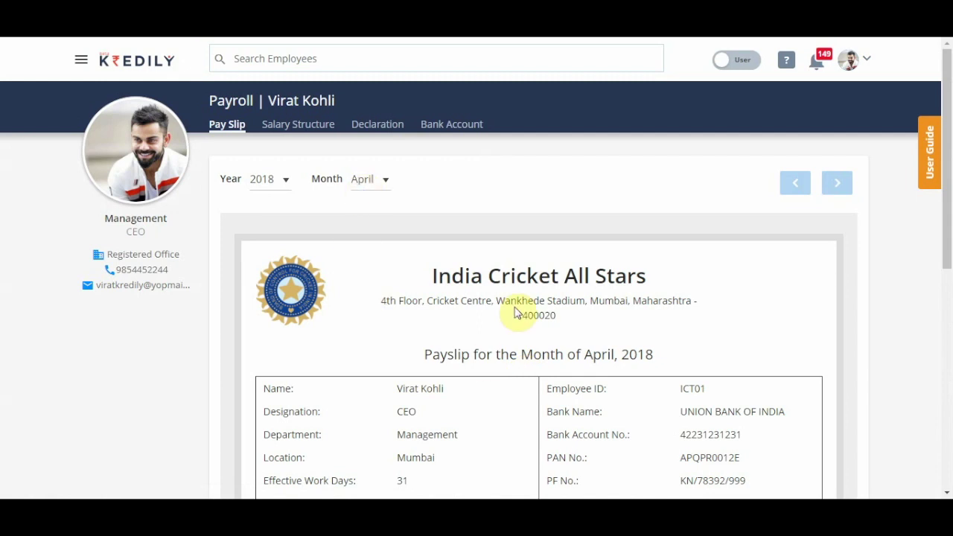
pyautogui.scroll(-2, 516, 311)
pyautogui.scroll(-2, 516, 311)
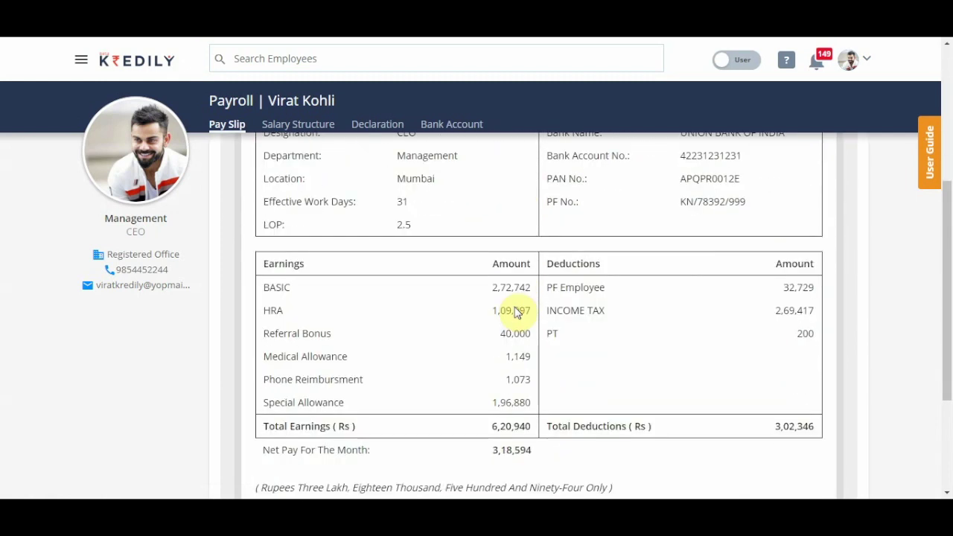
pyautogui.scroll(-1, 516, 311)
pyautogui.scroll(4, 517, 312)
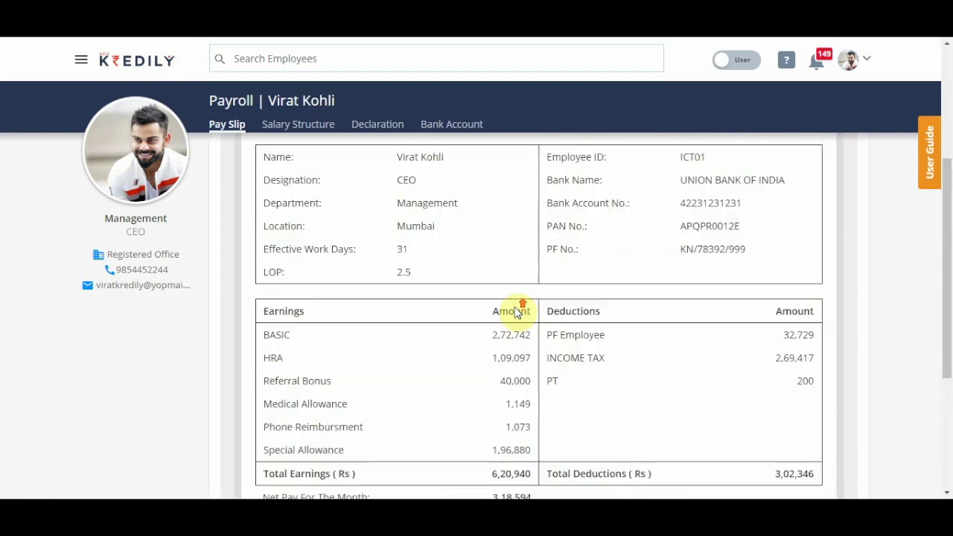
# Step: Check the CEO's April 2018 payslip down to the net pay and download option, and return to its beginning
pyautogui.scroll(-5, 516, 312)
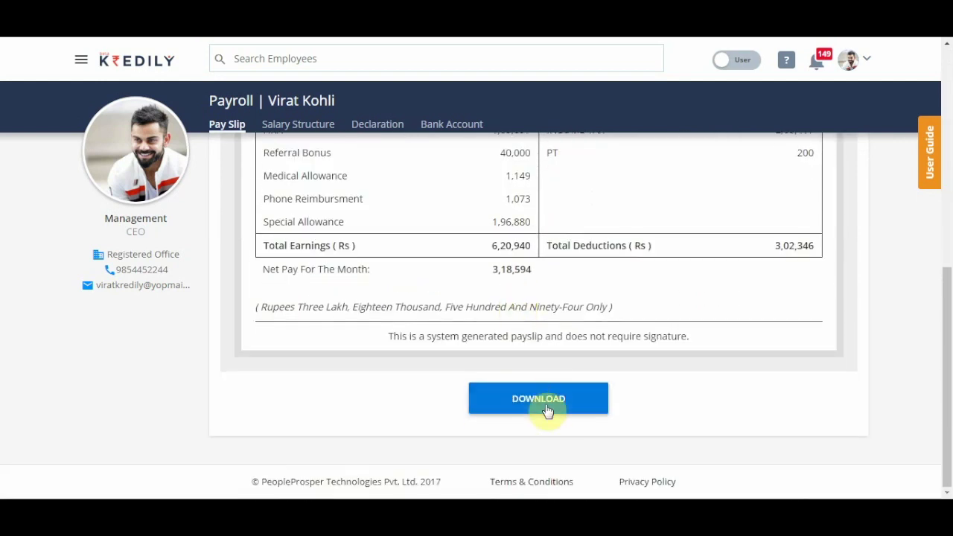
pyautogui.scroll(4, 544, 449)
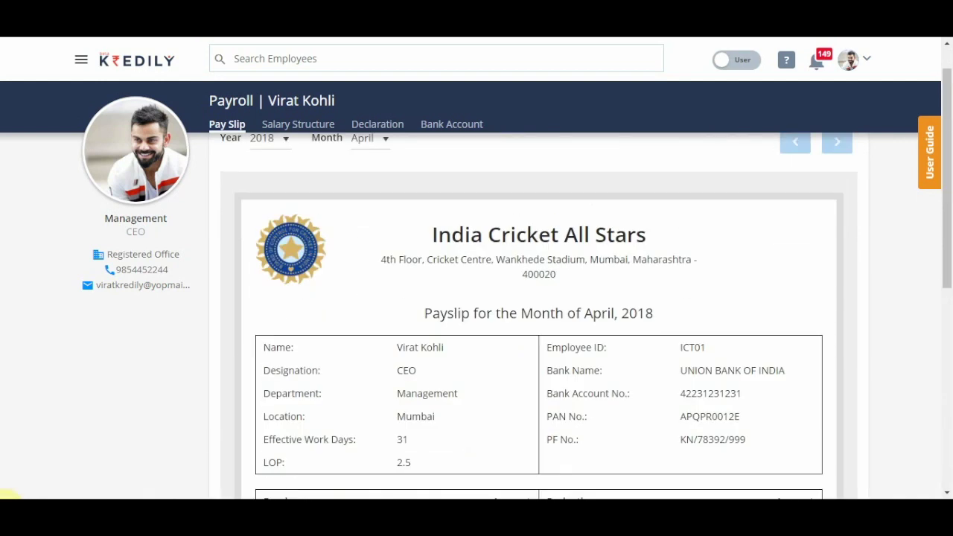
pyautogui.scroll(1, 604, 395)
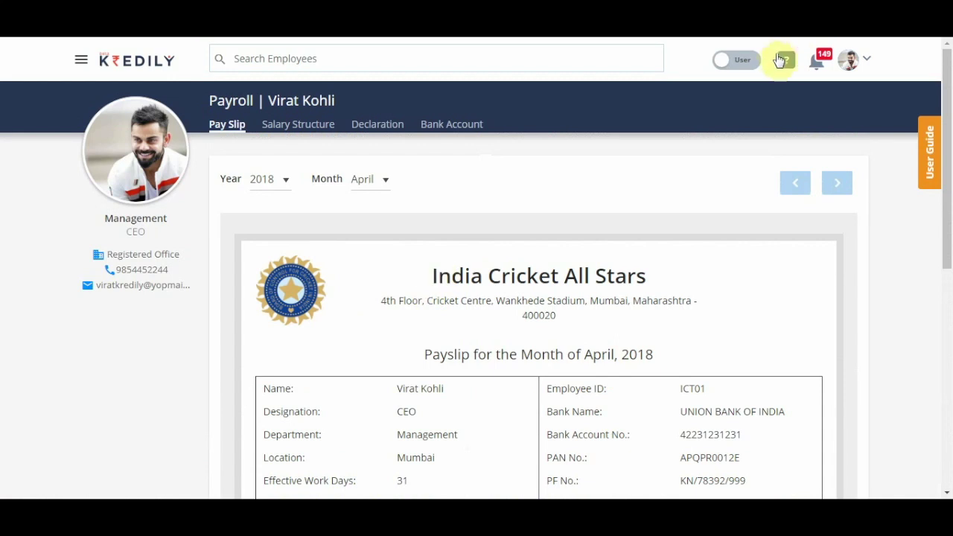
# Step: Switch to the admin view and look over the employees' bank details in the payout settings
pyautogui.click(746, 63)
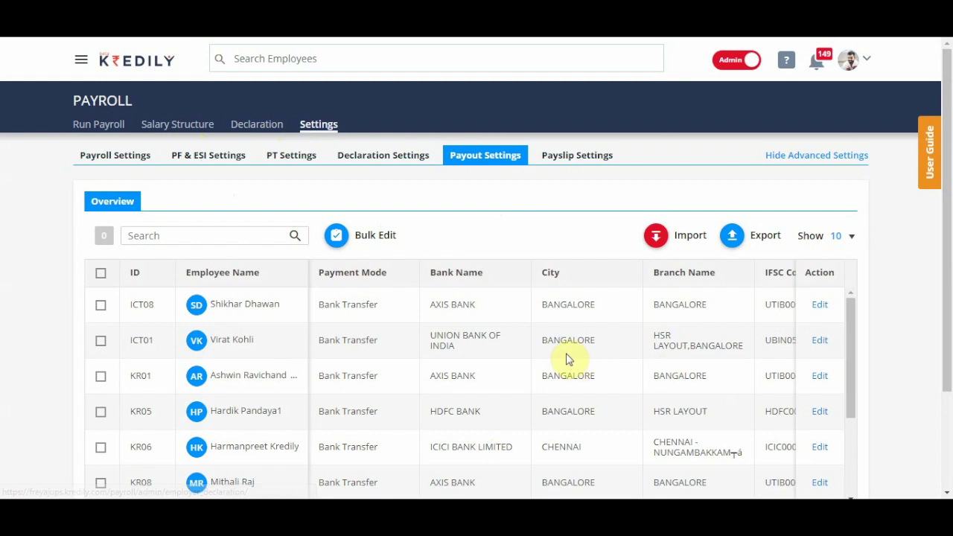
pyautogui.scroll(-2, 566, 358)
pyautogui.scroll(2, 566, 359)
# Step: Return to the payroll run page for FY 2018-19 and select the May 2018 payroll
pyautogui.click(107, 125)
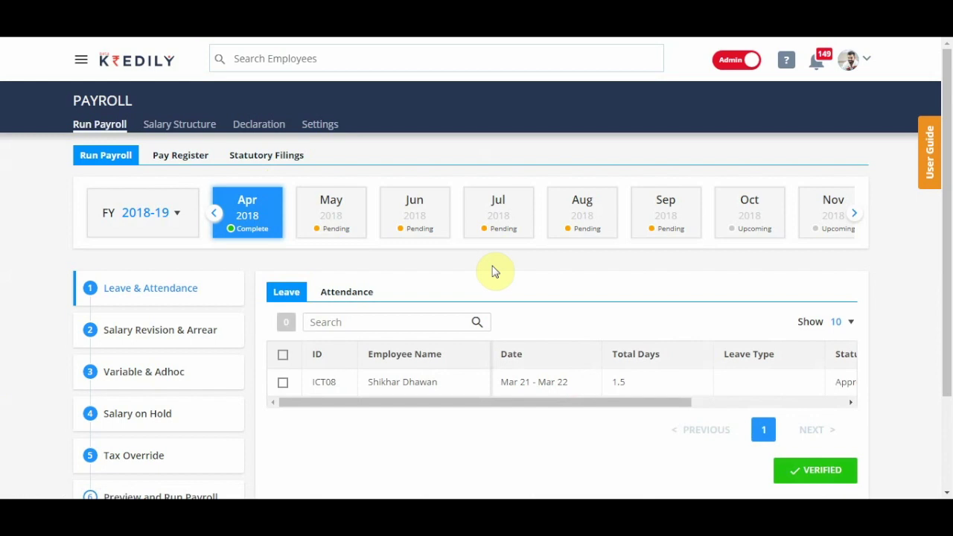
pyautogui.scroll(-1, 494, 270)
pyautogui.scroll(1, 497, 272)
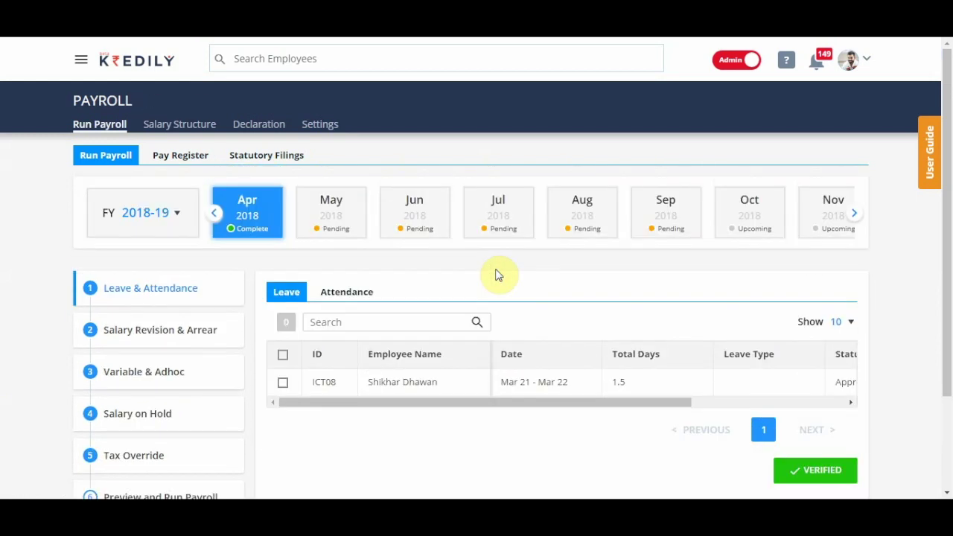
pyautogui.click(335, 214)
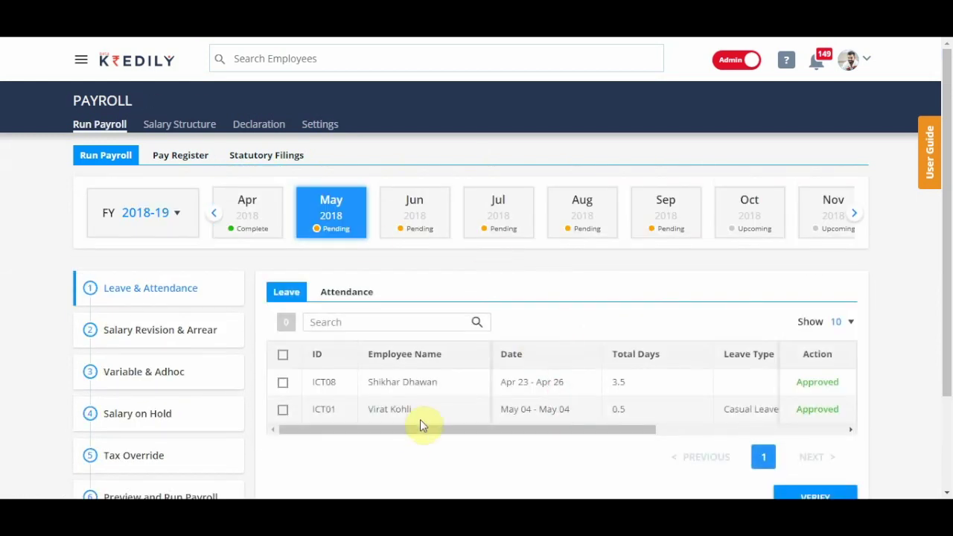
# Step: Examine the Variable & Adhoc, Salary on Hold and Tax Override stages of the May 2018 payroll
pyautogui.click(181, 381)
pyautogui.scroll(-1, 587, 364)
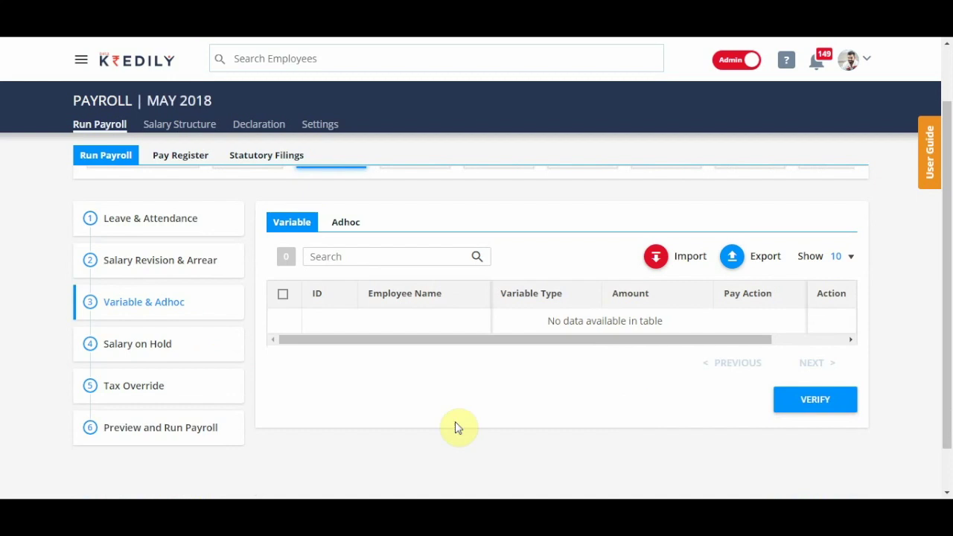
pyautogui.click(137, 361)
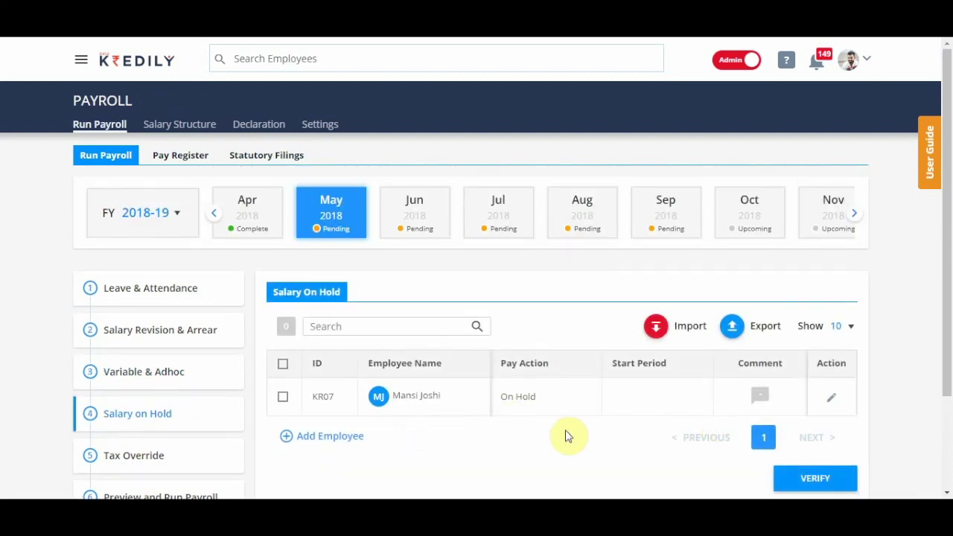
pyautogui.click(156, 379)
pyautogui.click(160, 456)
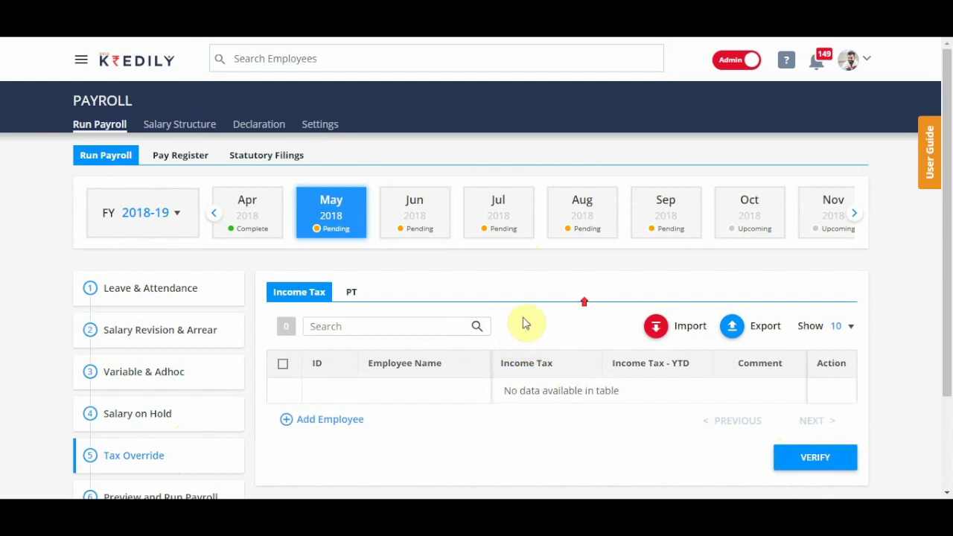
pyautogui.click(389, 230)
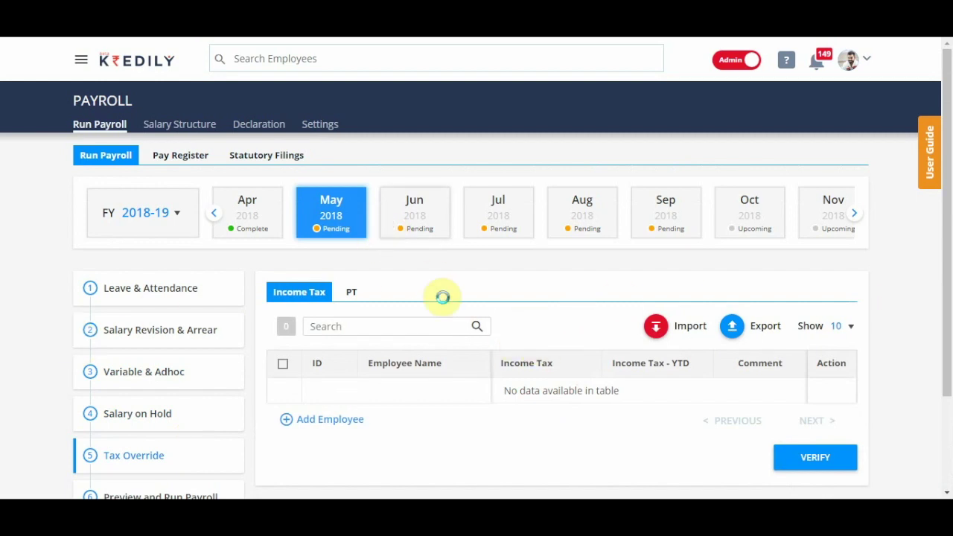
pyautogui.click(339, 235)
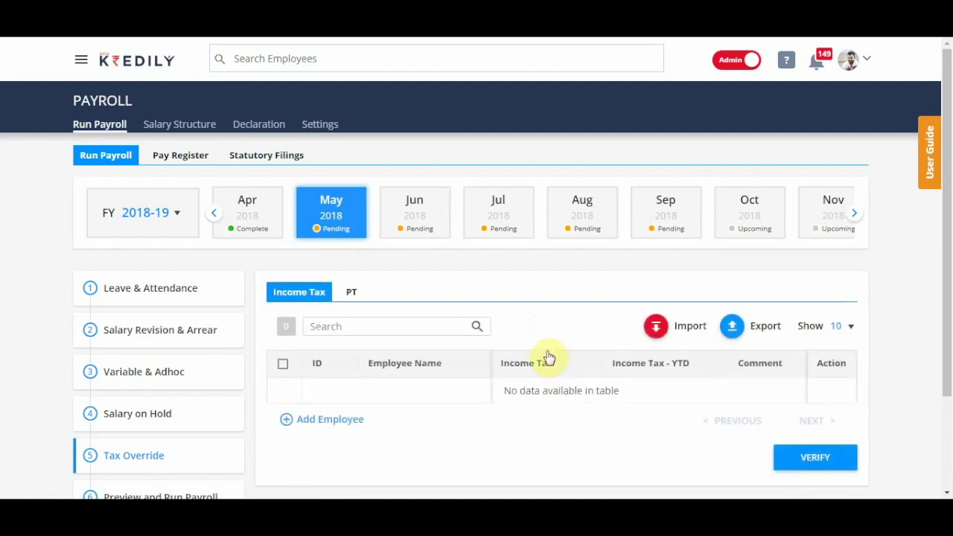